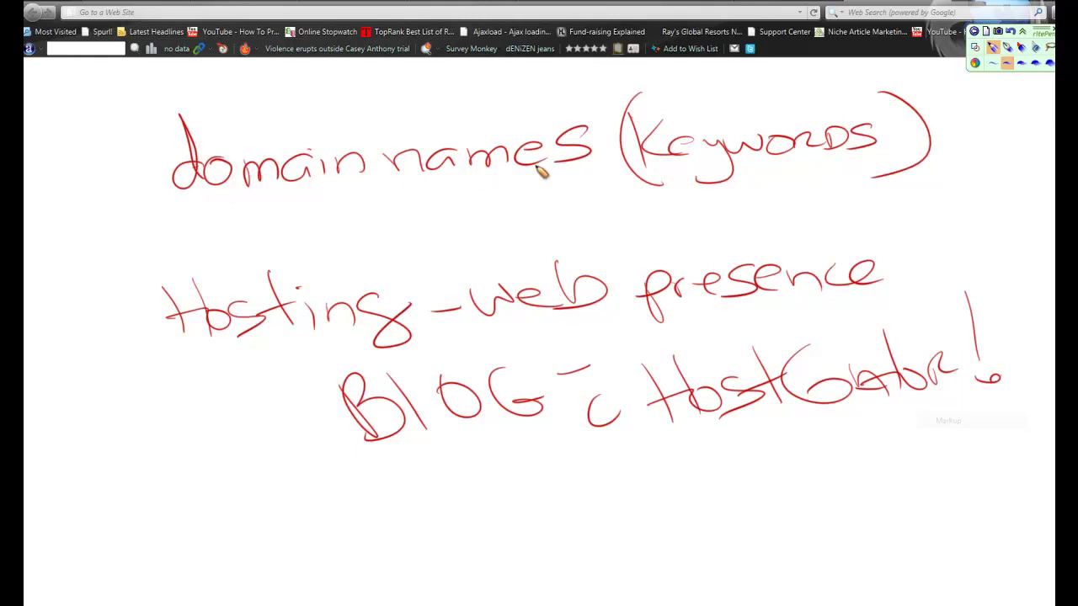
# Underline 'domain names' and 'Keywords' on the sketch and draw a star beside 'domain names'
pyautogui.moveTo(226, 201); pyautogui.dragTo(593, 190)
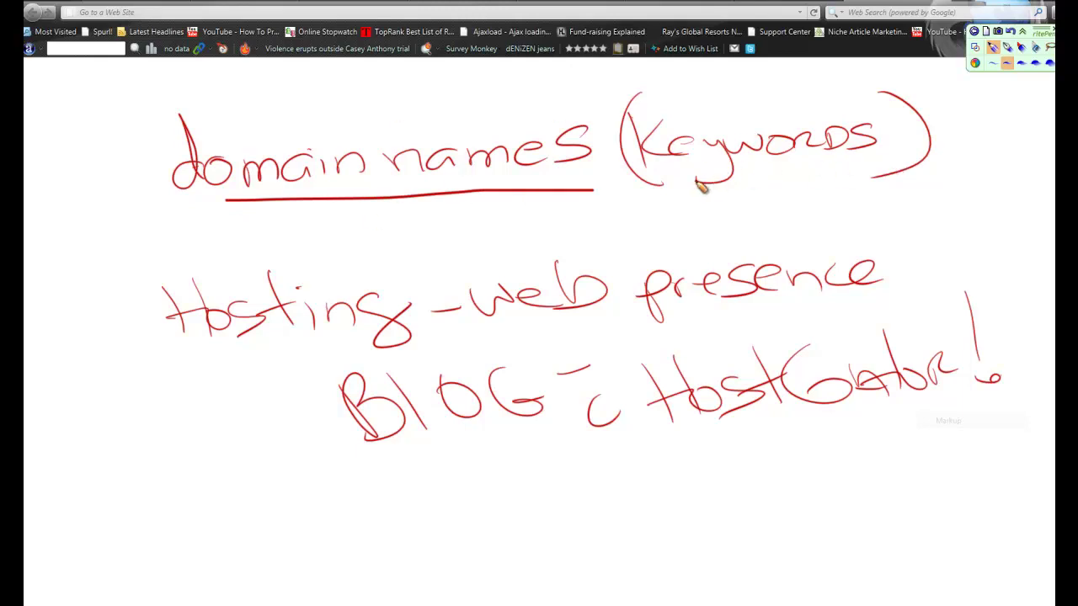
pyautogui.moveTo(675, 183); pyautogui.dragTo(876, 181)
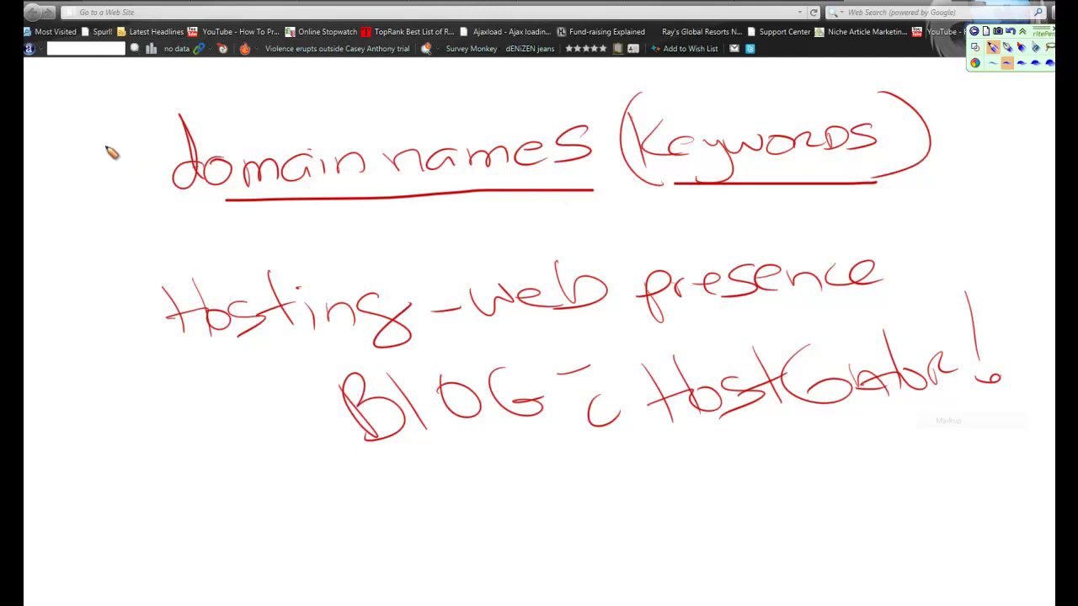
pyautogui.moveTo(107, 145)
pyautogui.mouseDown()
pyautogui.moveTo(125, 172)
pyautogui.moveTo(94, 172)
pyautogui.moveTo(111, 179)
pyautogui.moveTo(131, 159)
pyautogui.mouseUp()
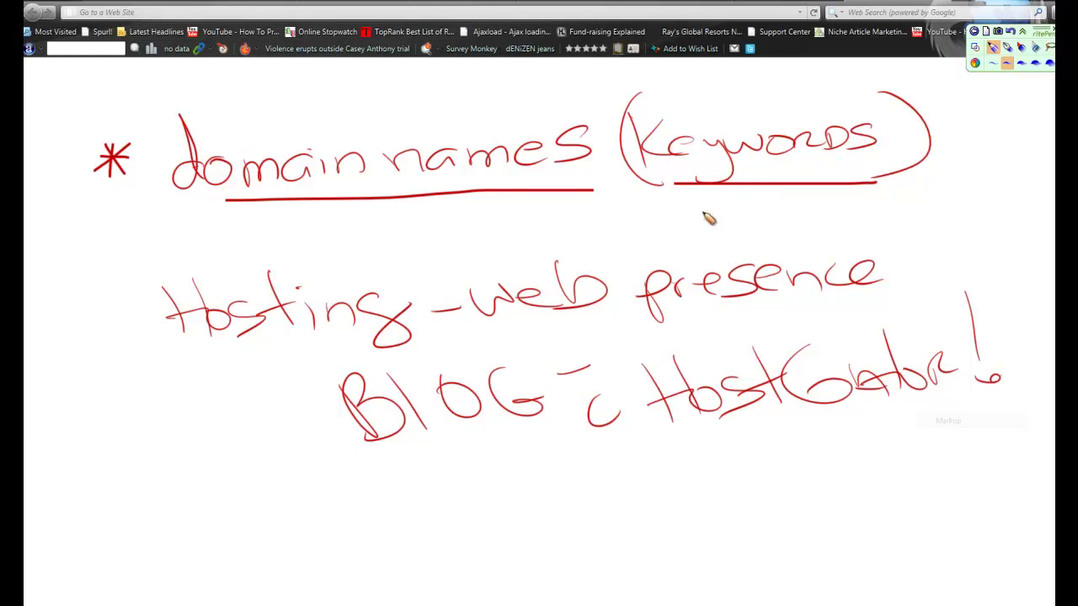
# Write an underlined '.com' below Keywords, underline 'Hosting', and draw an arrow from the star to it
pyautogui.click(652, 209)
pyautogui.moveTo(666, 210); pyautogui.dragTo(732, 224)
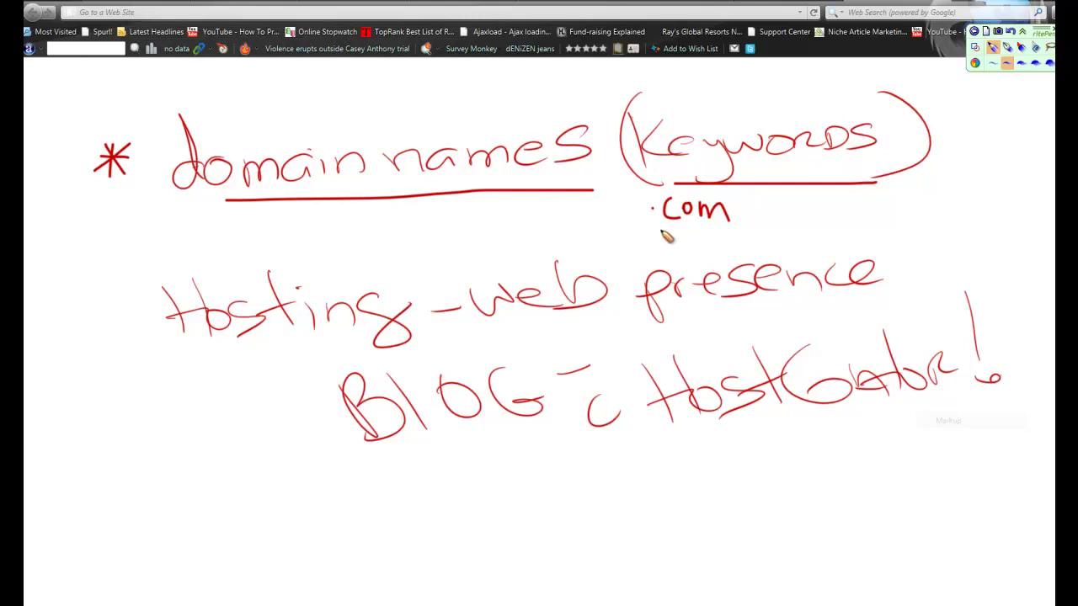
pyautogui.moveTo(661, 228); pyautogui.dragTo(748, 227)
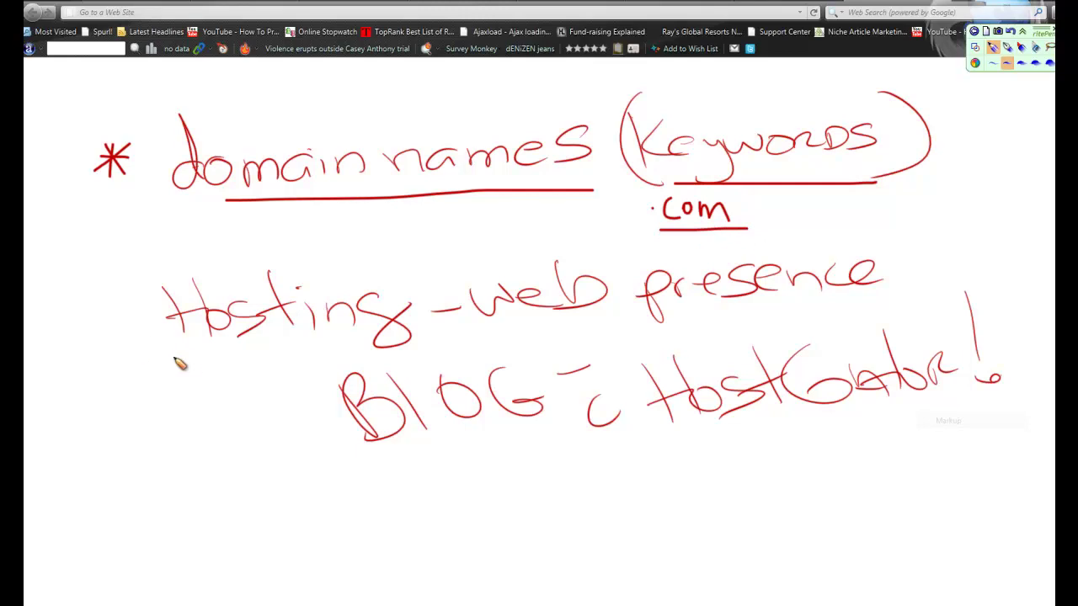
pyautogui.moveTo(185, 357); pyautogui.dragTo(441, 348)
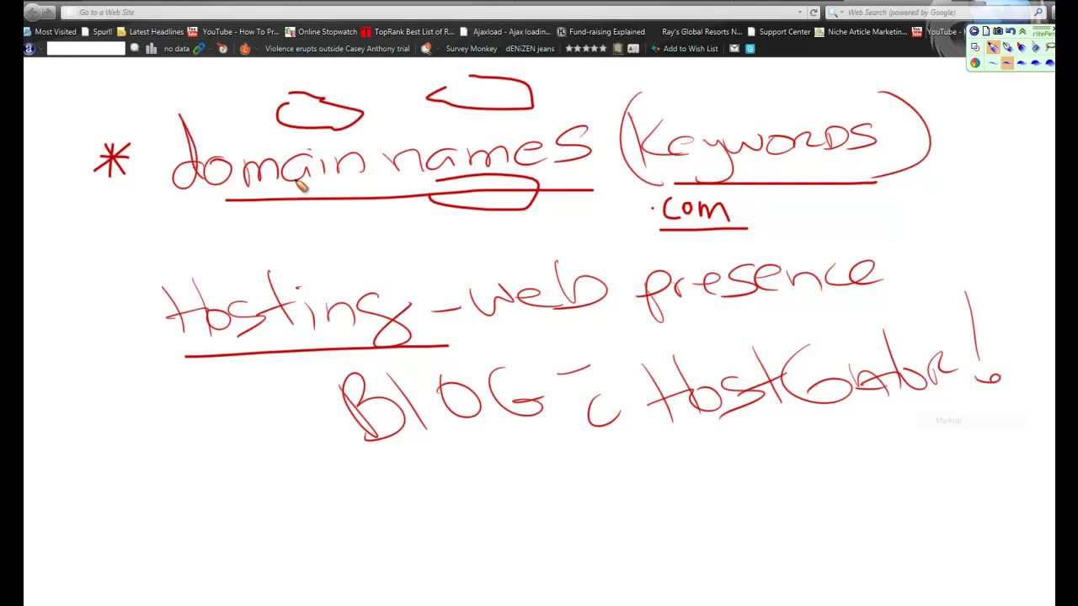
pyautogui.moveTo(145, 192)
pyautogui.mouseDown()
pyautogui.moveTo(149, 287)
pyautogui.moveTo(124, 288)
pyautogui.mouseUp()
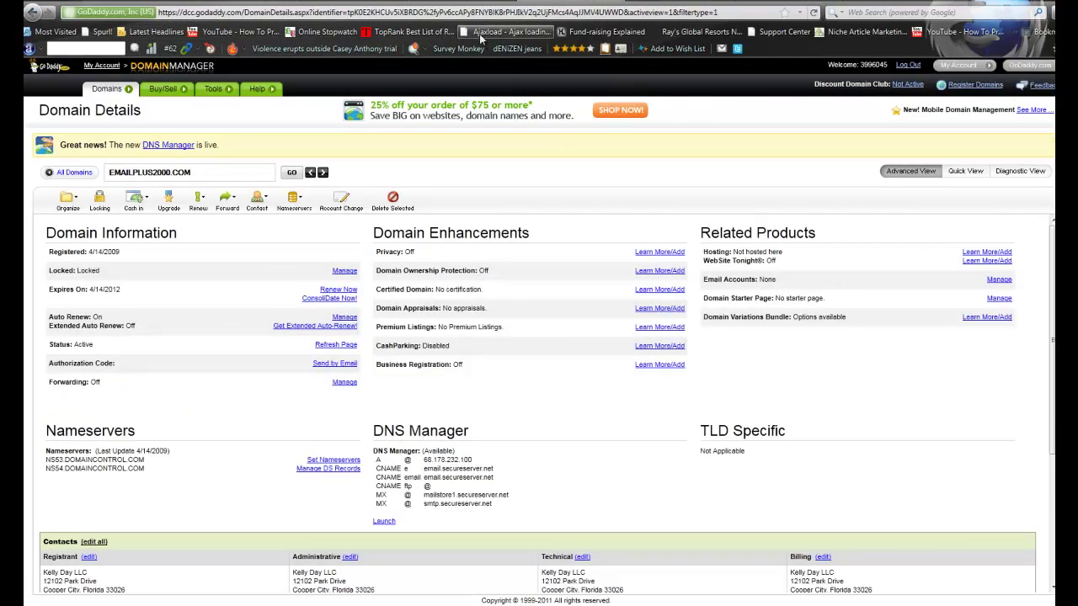
# Log back into the HostGator control panel with the saved login credentials
pyautogui.click(481, 0)
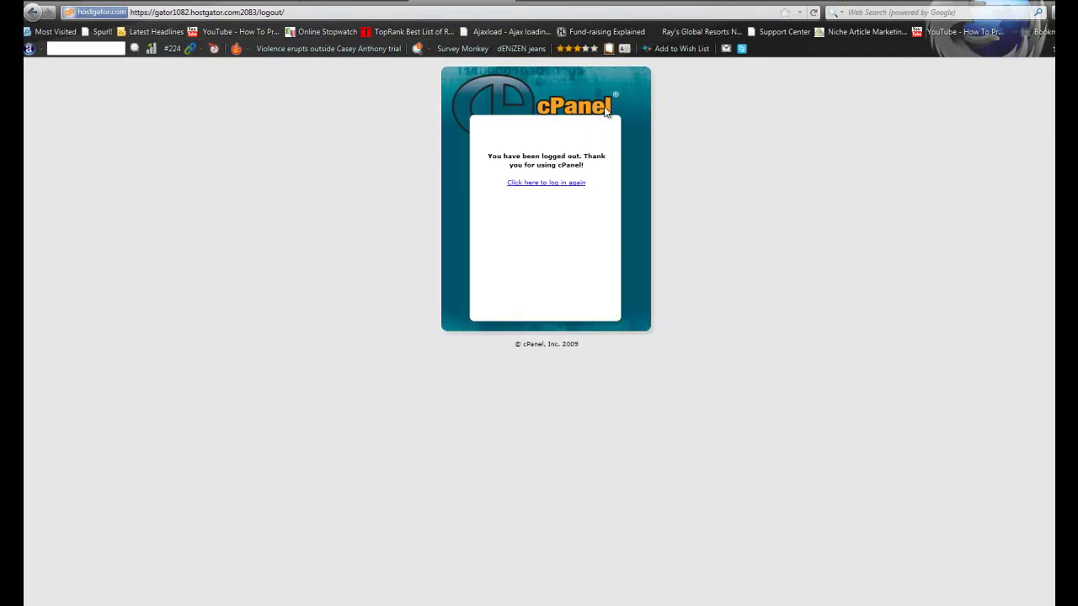
pyautogui.click(547, 182)
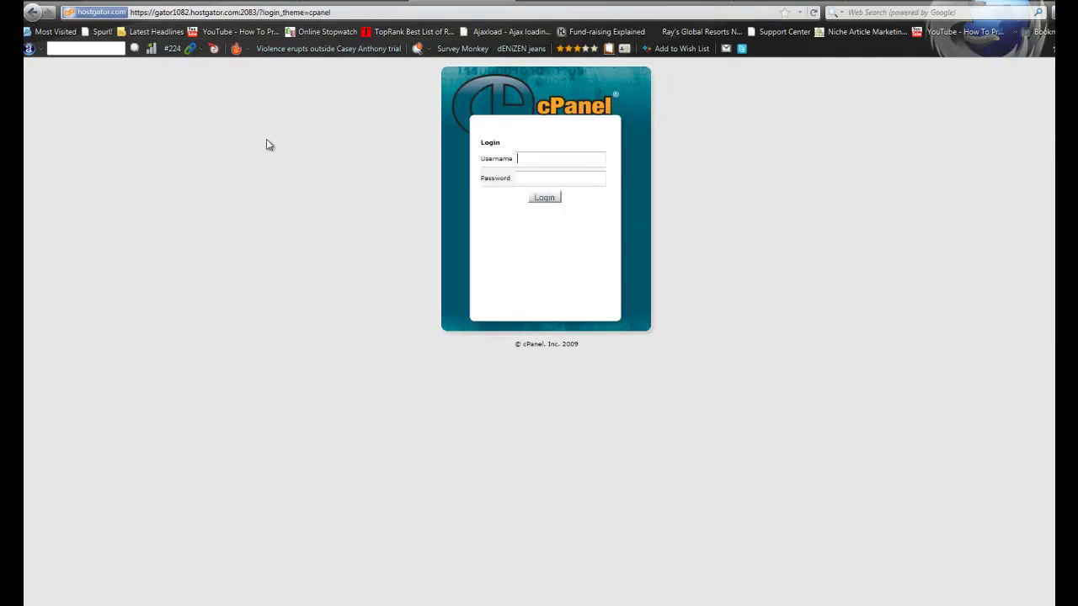
pyautogui.click(546, 161)
pyautogui.click(546, 174)
pyautogui.click(544, 202)
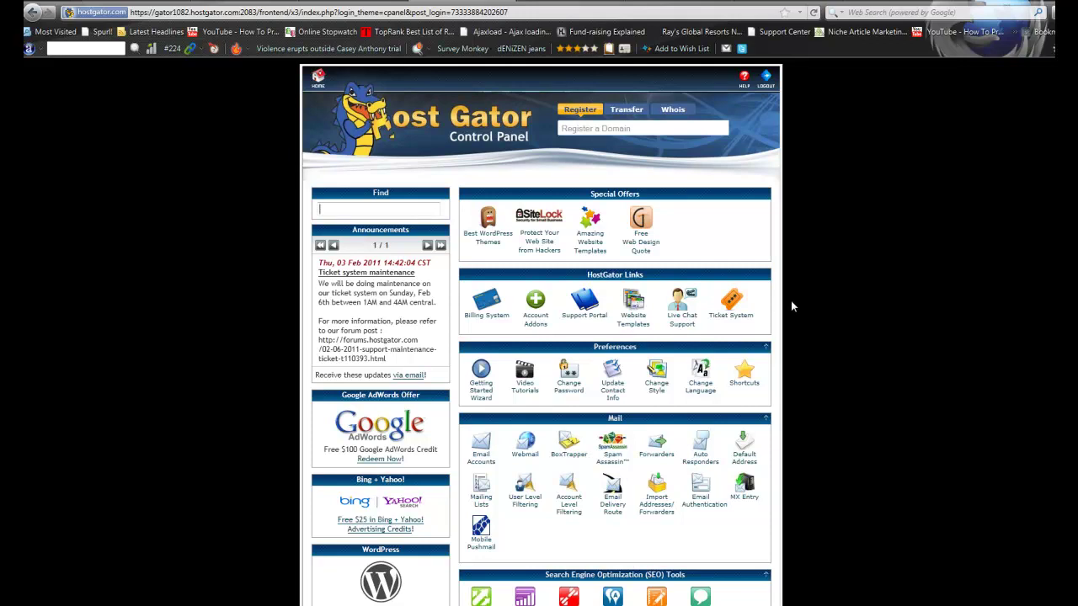
# Scroll to Account Information and copy ns2163.hostgator.com from the Name Servers list
pyautogui.scroll(-3, 789, 304)
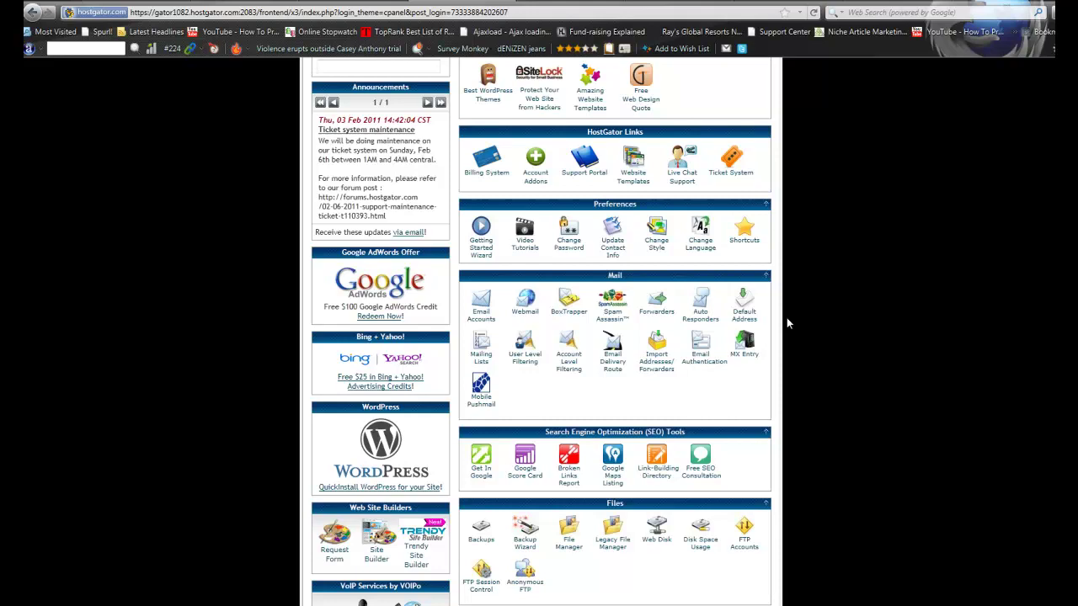
pyautogui.scroll(2, 786, 317)
pyautogui.scroll(-3, 773, 334)
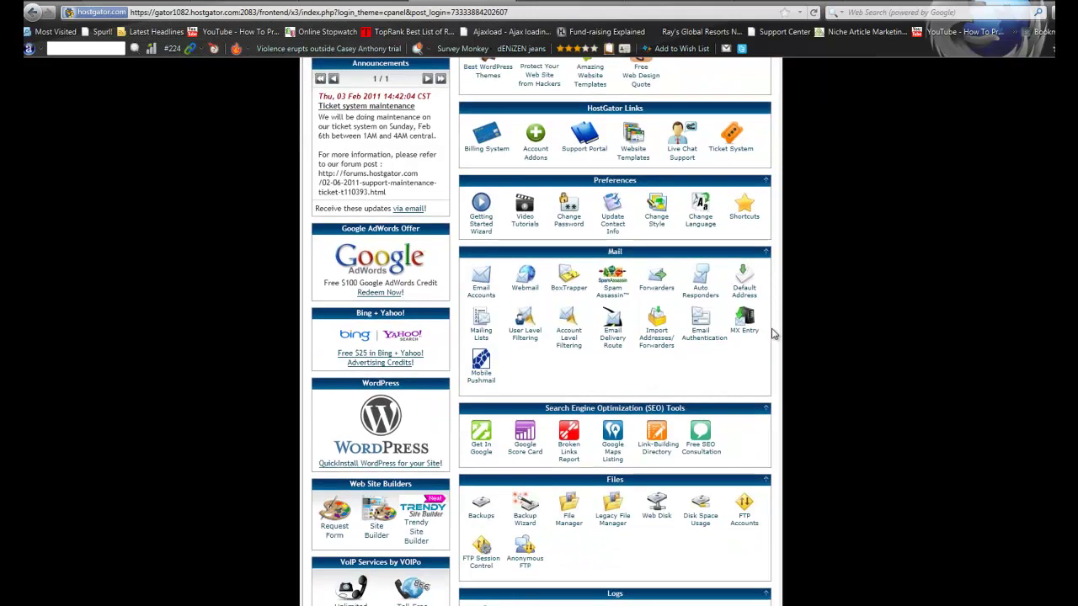
pyautogui.scroll(-5, 773, 334)
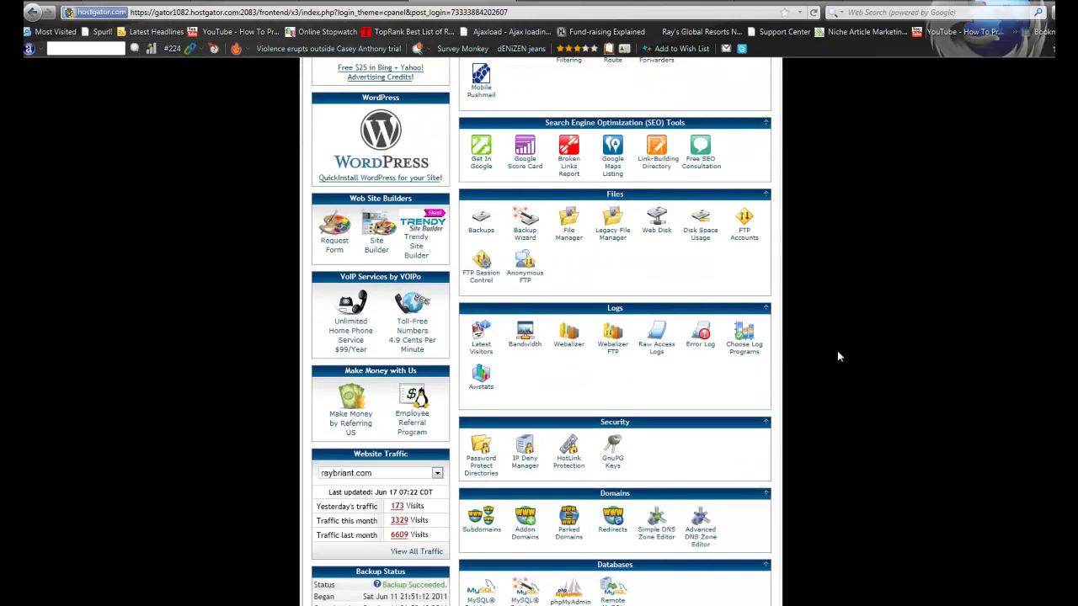
pyautogui.scroll(-1, 838, 352)
pyautogui.scroll(1, 696, 357)
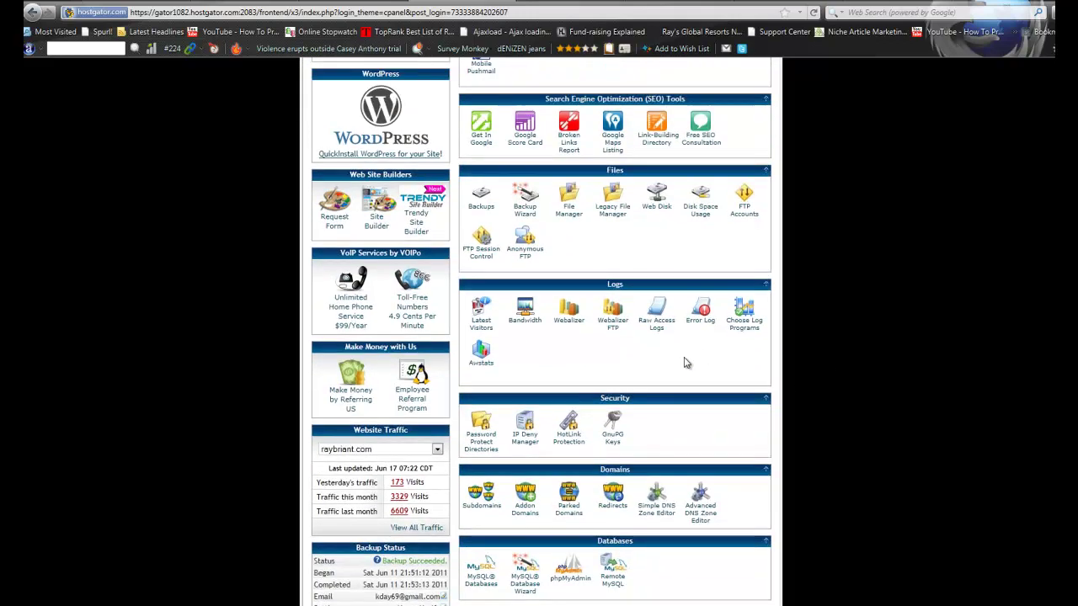
pyautogui.scroll(-1, 609, 477)
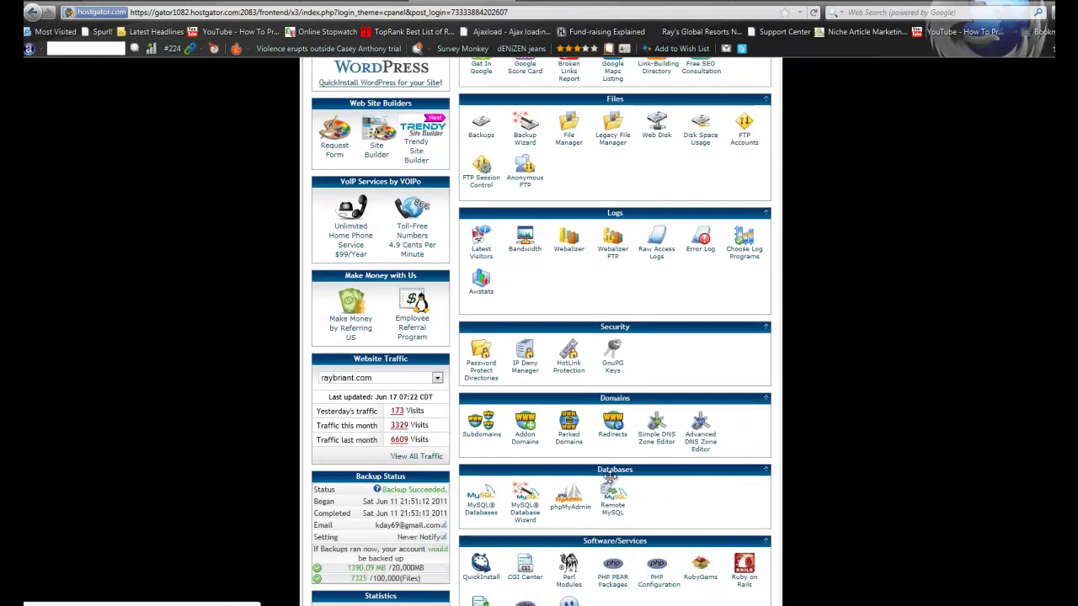
pyautogui.scroll(-1, 408, 502)
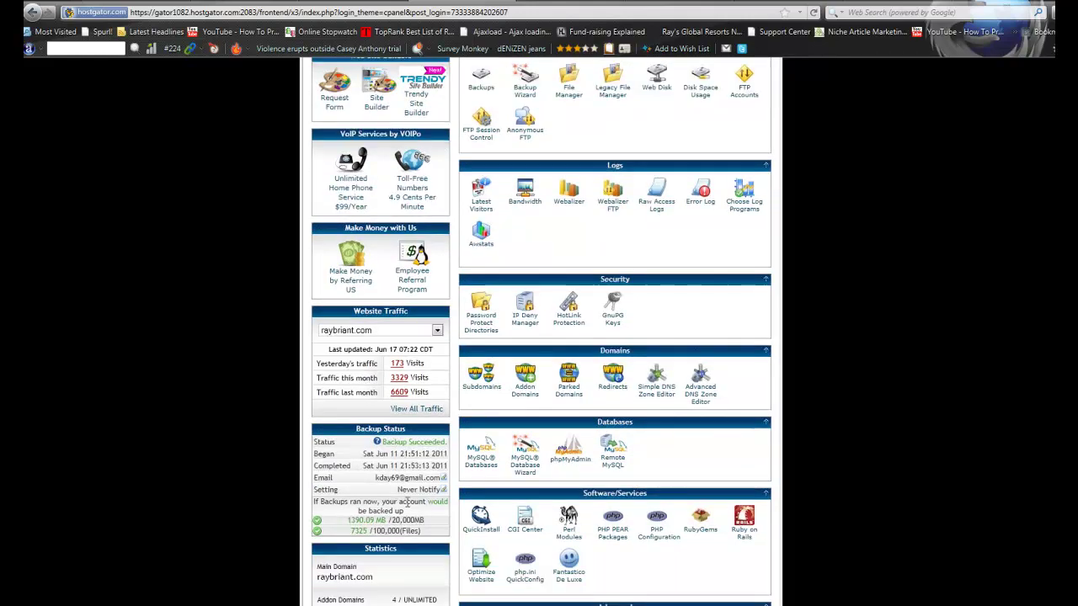
pyautogui.scroll(-3, 408, 503)
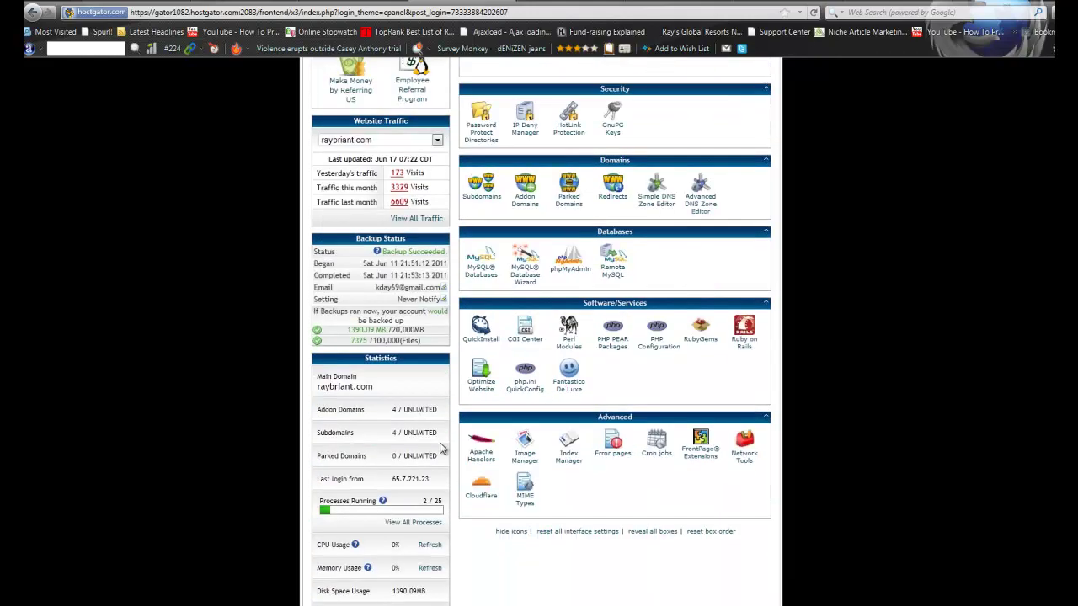
pyautogui.scroll(-4, 414, 552)
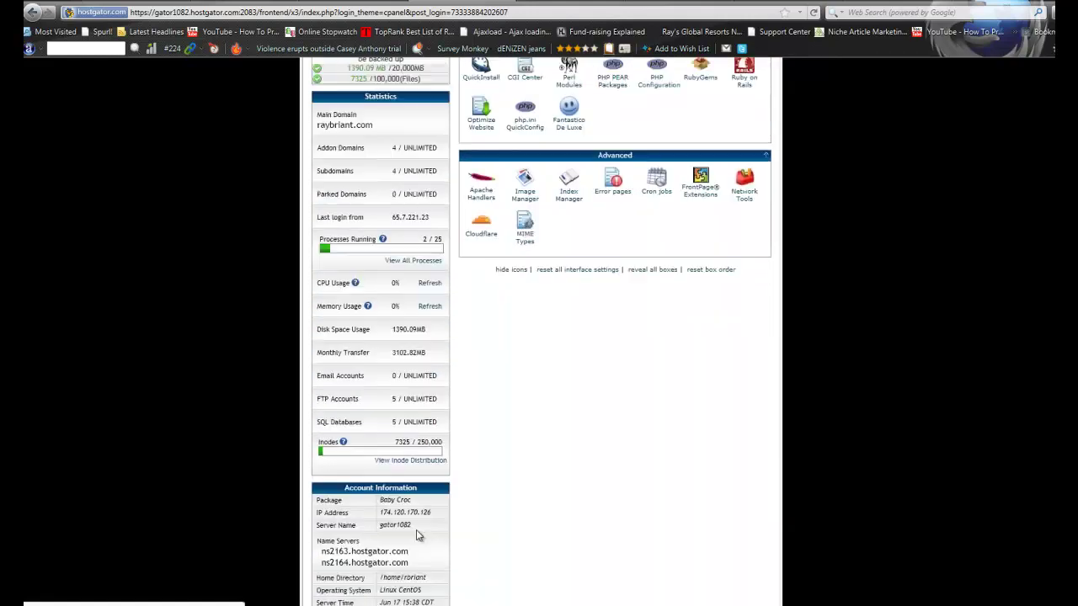
pyautogui.scroll(-1, 389, 538)
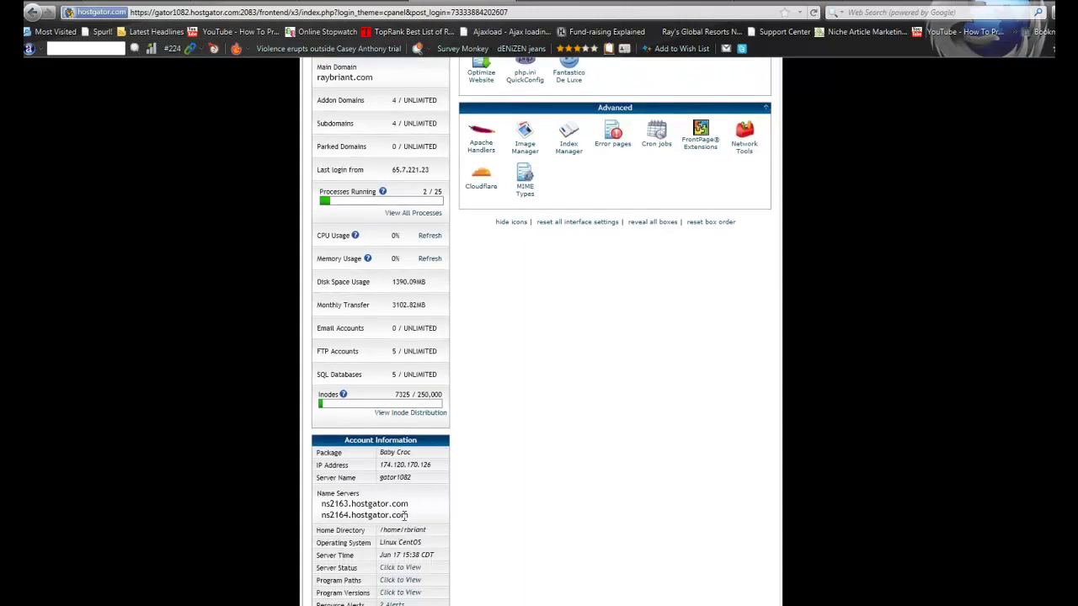
pyautogui.moveTo(411, 504); pyautogui.dragTo(322, 504)
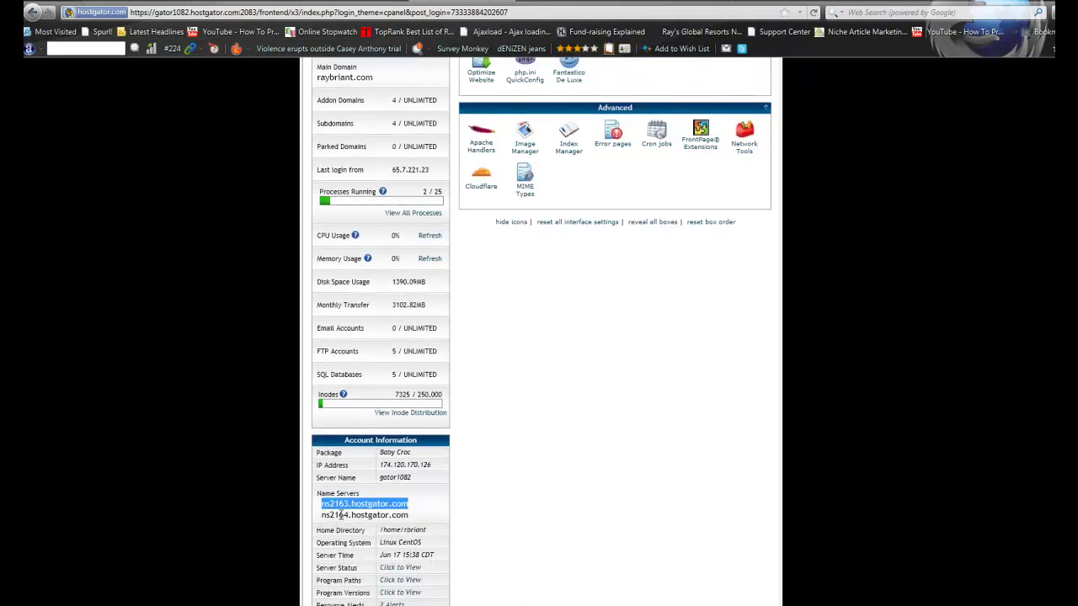
pyautogui.rightClick(410, 506)
pyautogui.click(426, 571)
# Return to the EMAILPLUS2000.COM domain details in GoDaddy and open Set Nameservers
pyautogui.click(564, 2)
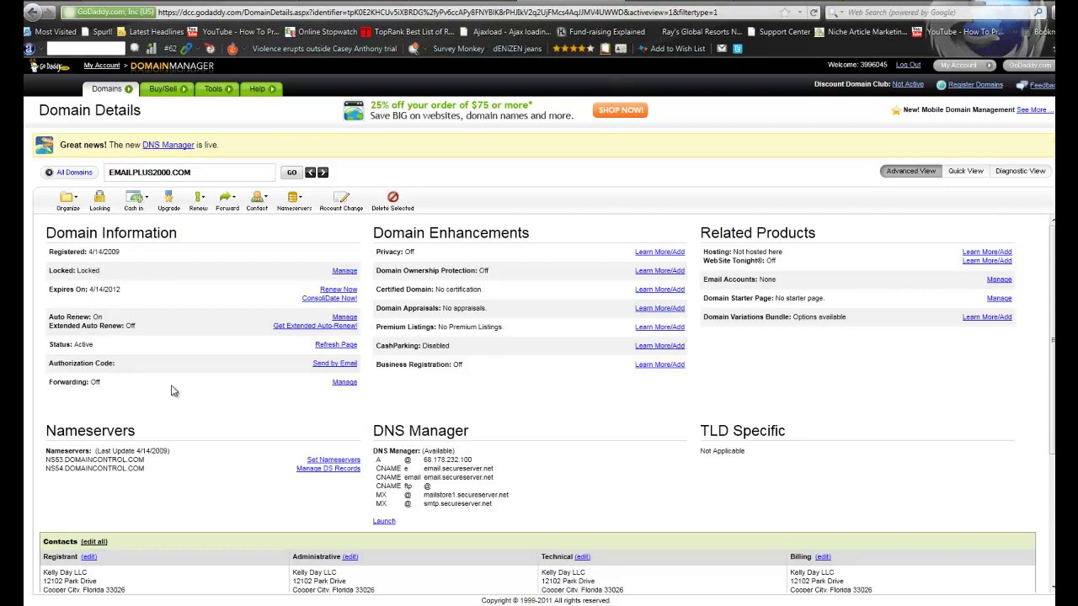
pyautogui.click(324, 463)
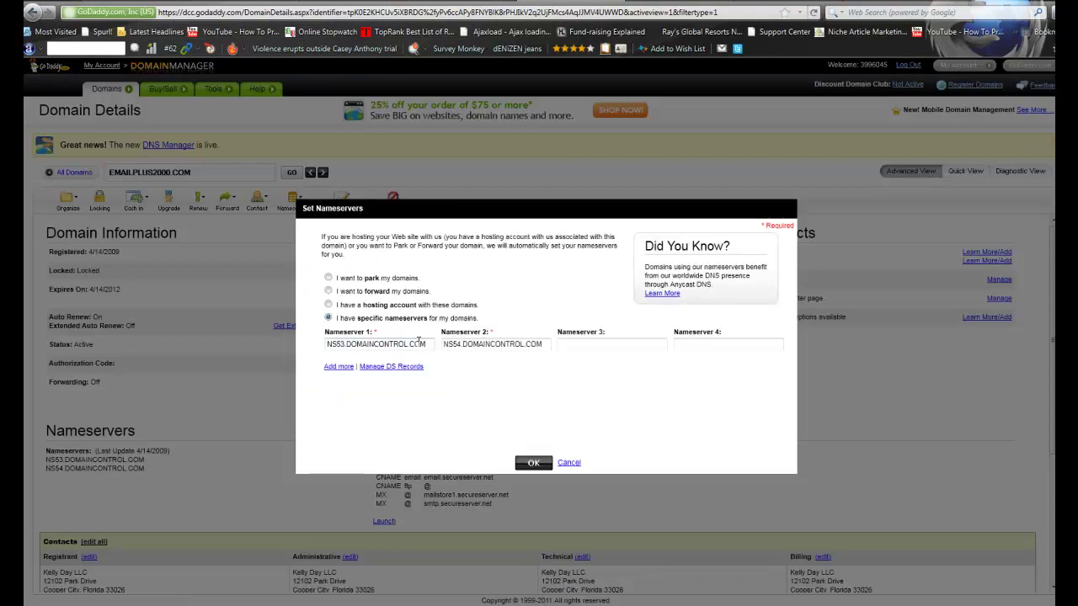
# Replace the nameservers with NS2163.HOSTGATOR.COM and NS2164.HOSTGATOR.COM
pyautogui.moveTo(427, 344); pyautogui.dragTo(252, 347)
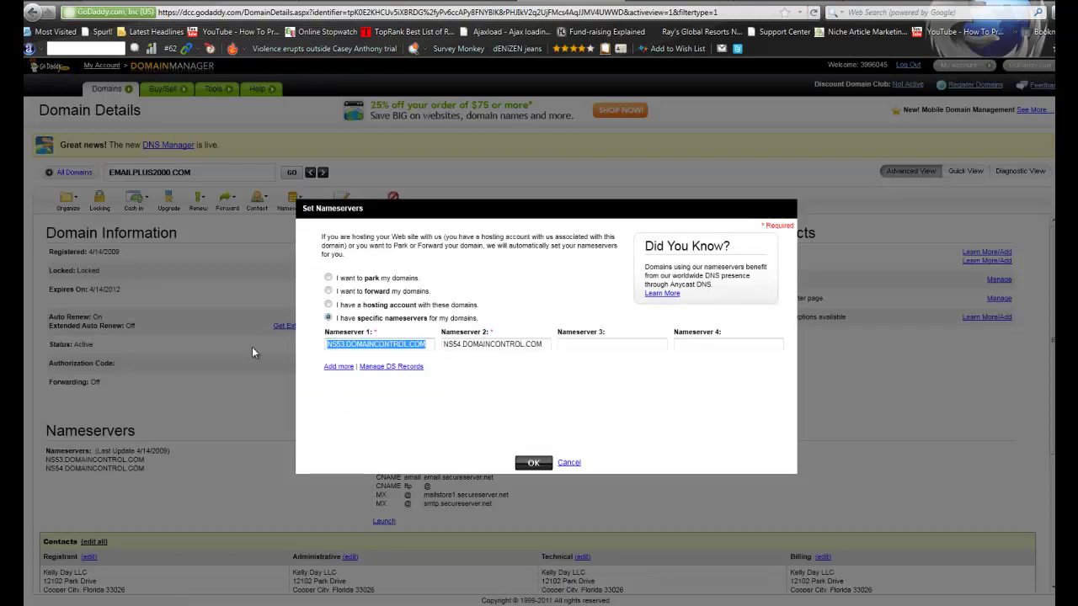
pyautogui.hotkey('ctrl', 'v')
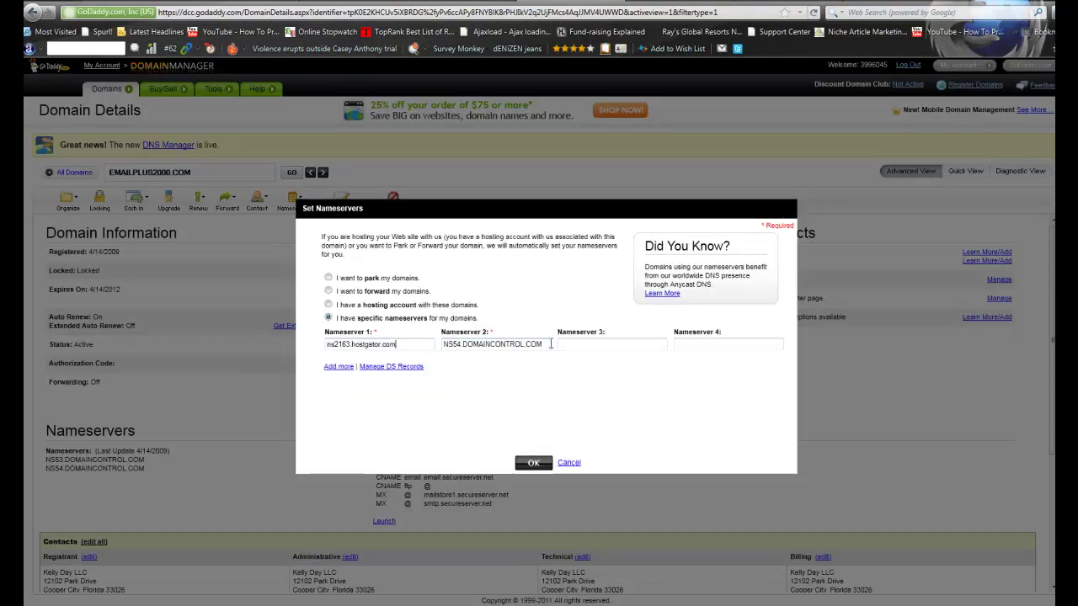
pyautogui.moveTo(552, 344); pyautogui.dragTo(362, 355)
pyautogui.hotkey('ctrl', 'v')
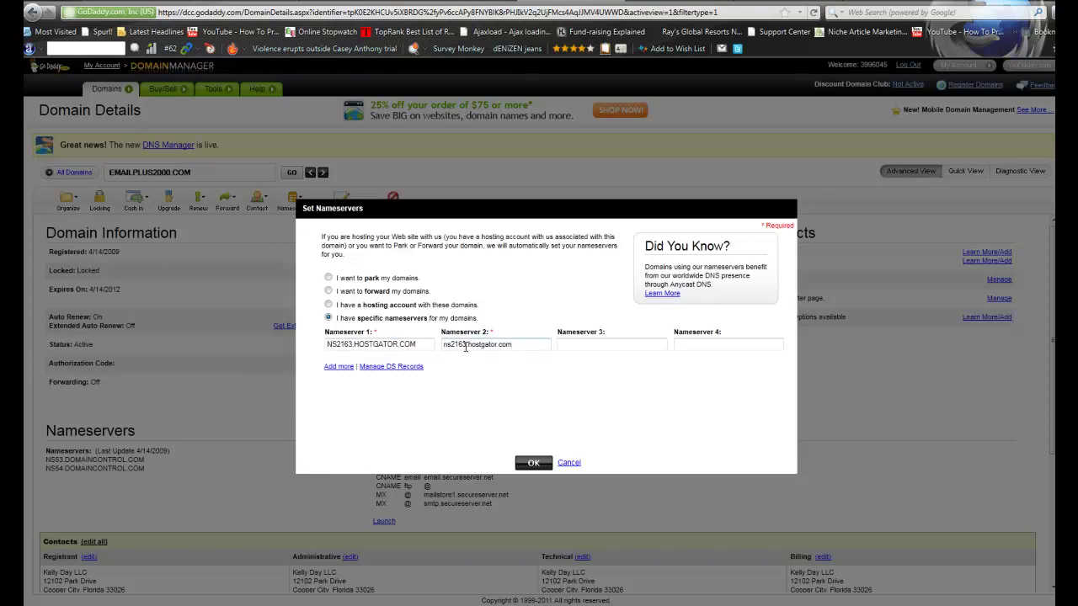
pyautogui.moveTo(466, 345); pyautogui.dragTo(461, 344)
pyautogui.click(586, 343)
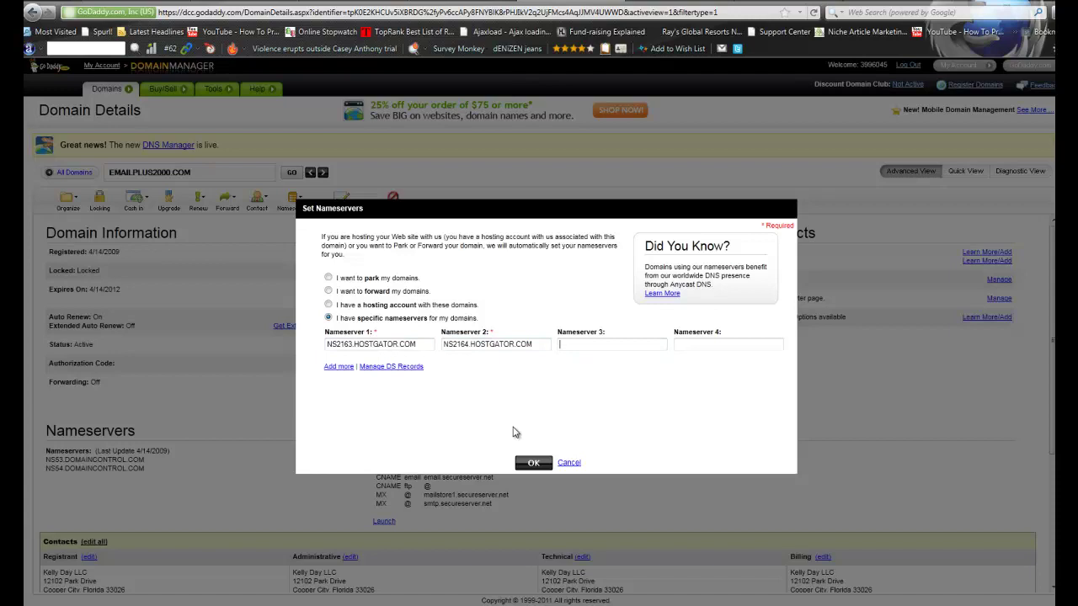
# Submit the nameserver change and highlight the 2-hour processing estimate
pyautogui.click(535, 464)
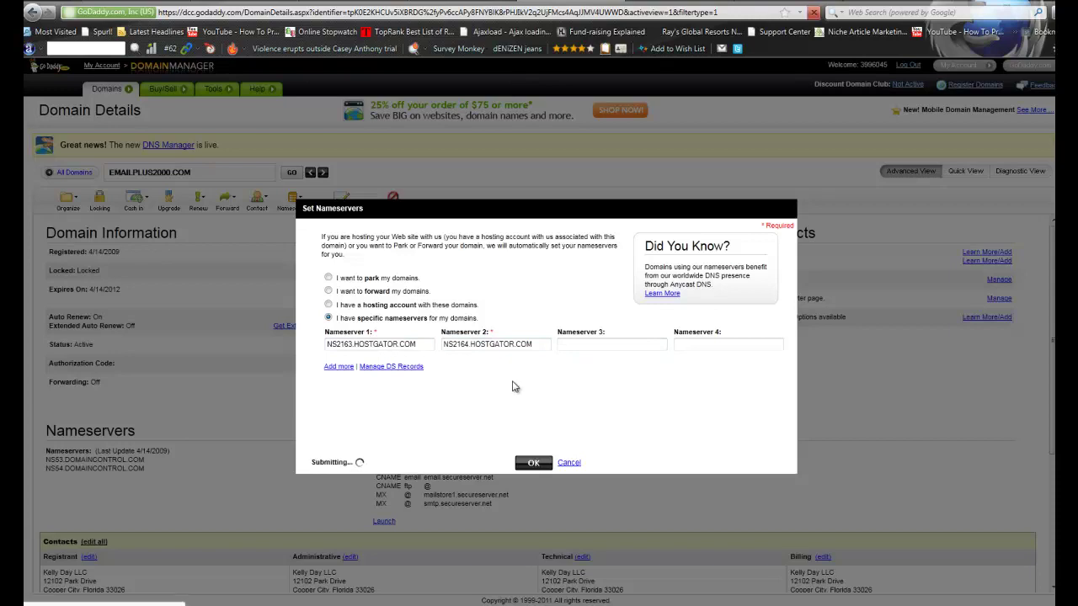
pyautogui.moveTo(390, 319)
pyautogui.mouseDown()
pyautogui.moveTo(421, 319)
pyautogui.moveTo(394, 321)
pyautogui.mouseUp()
pyautogui.click(423, 322)
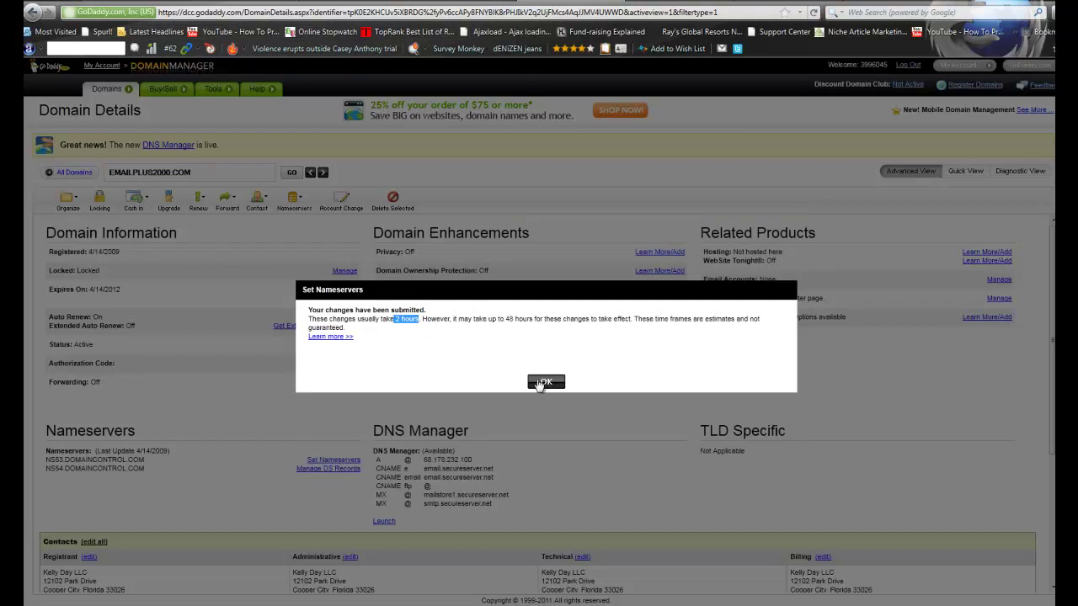
# Close the changes-submitted confirmation dialog
pyautogui.click(544, 382)
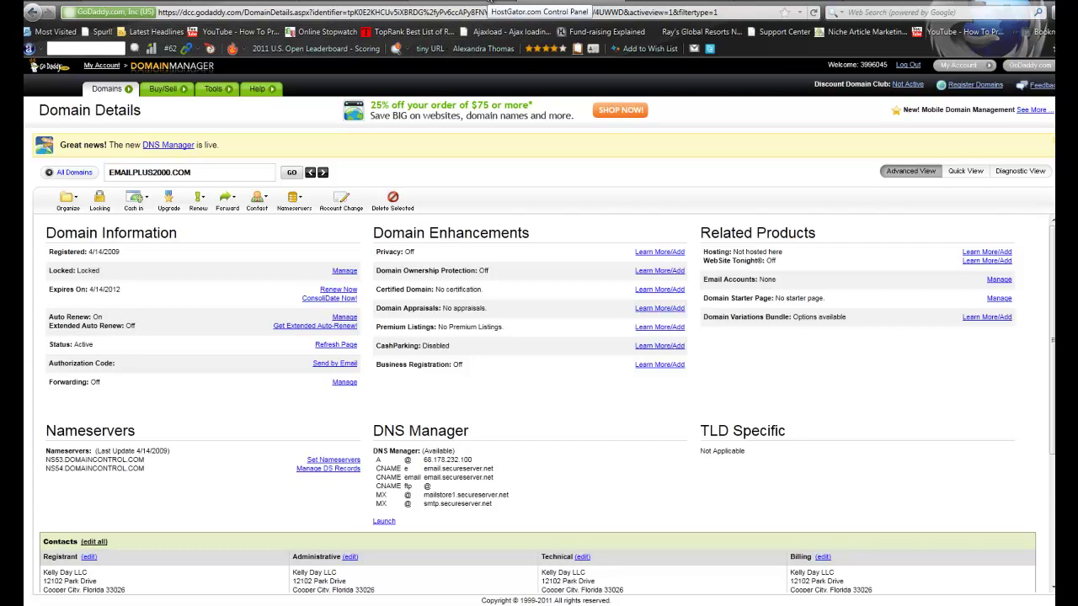
# Switch to the HostGator control panel, scroll its home page, check the stopwatch, then return home
pyautogui.click(486, 5)
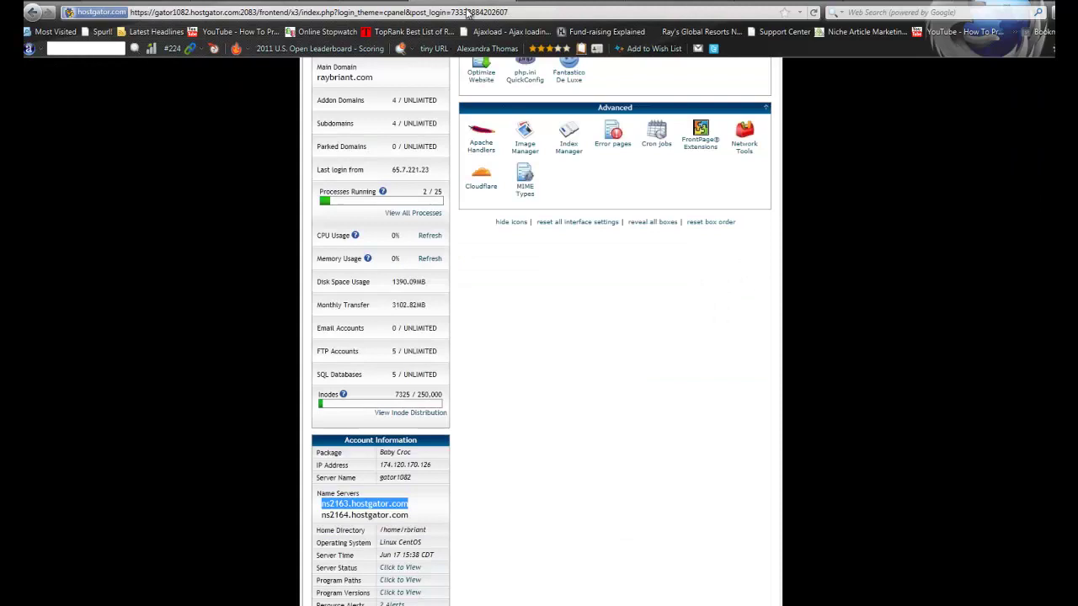
pyautogui.scroll(1, 717, 312)
pyautogui.scroll(7, 716, 311)
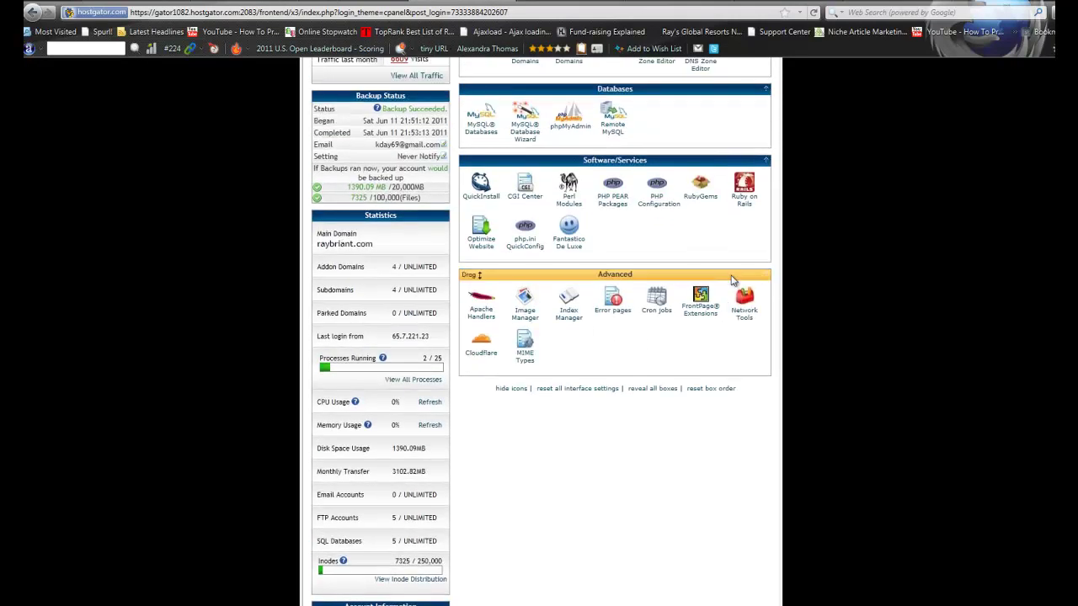
pyautogui.scroll(-1, 740, 281)
pyautogui.scroll(4, 762, 283)
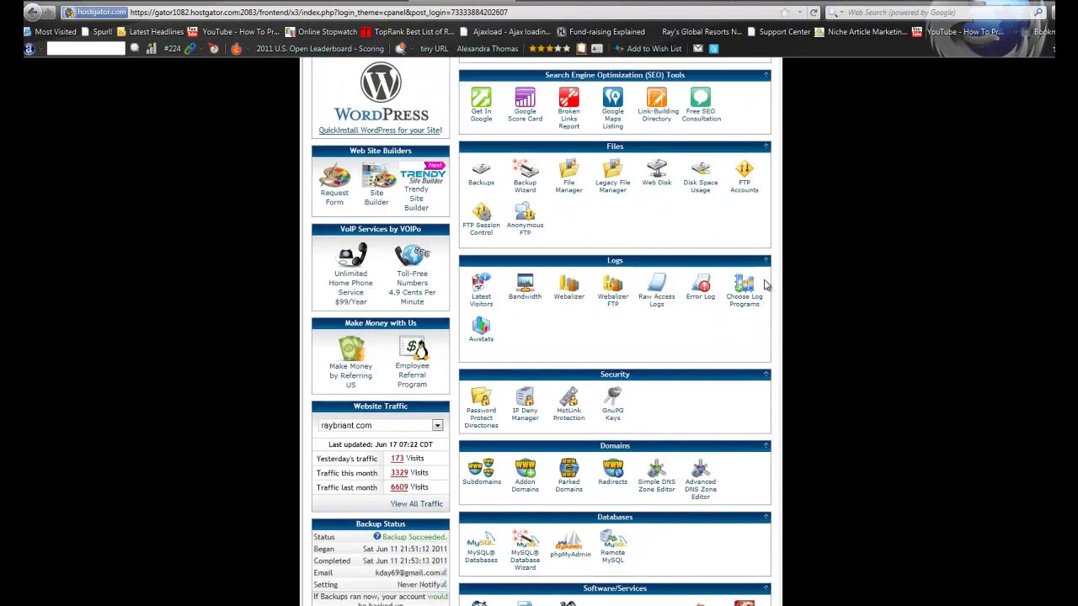
pyautogui.scroll(4, 764, 284)
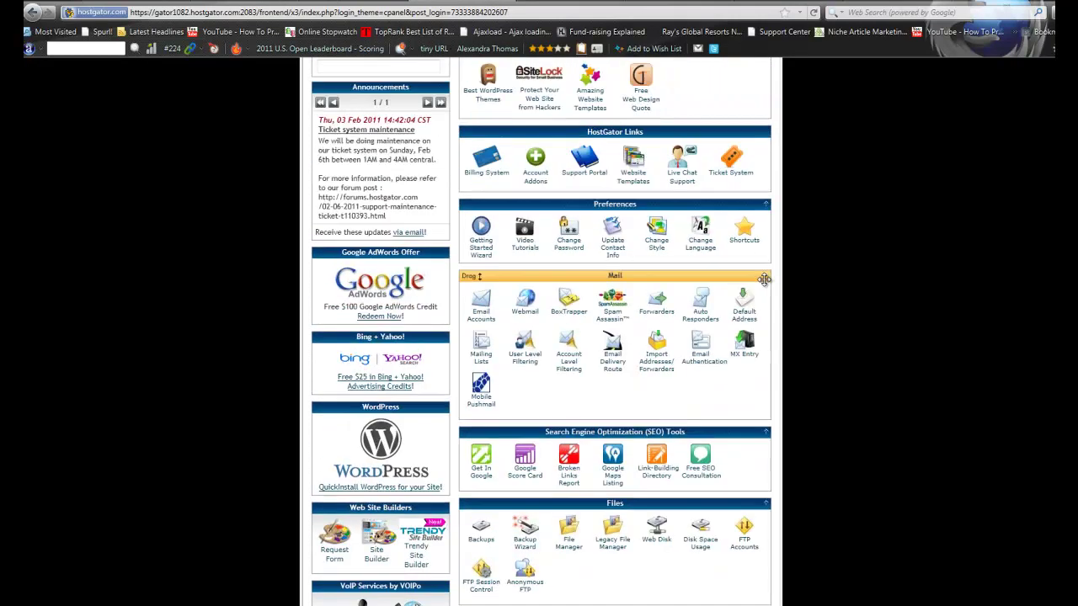
pyautogui.scroll(-5, 764, 285)
pyautogui.scroll(-2, 765, 284)
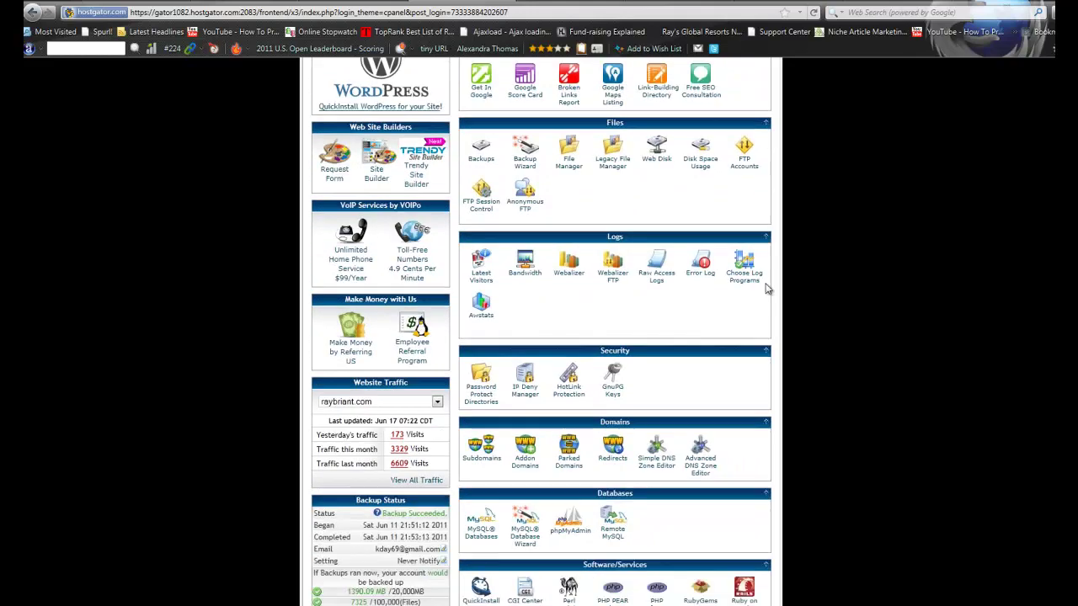
pyautogui.scroll(-1, 818, 305)
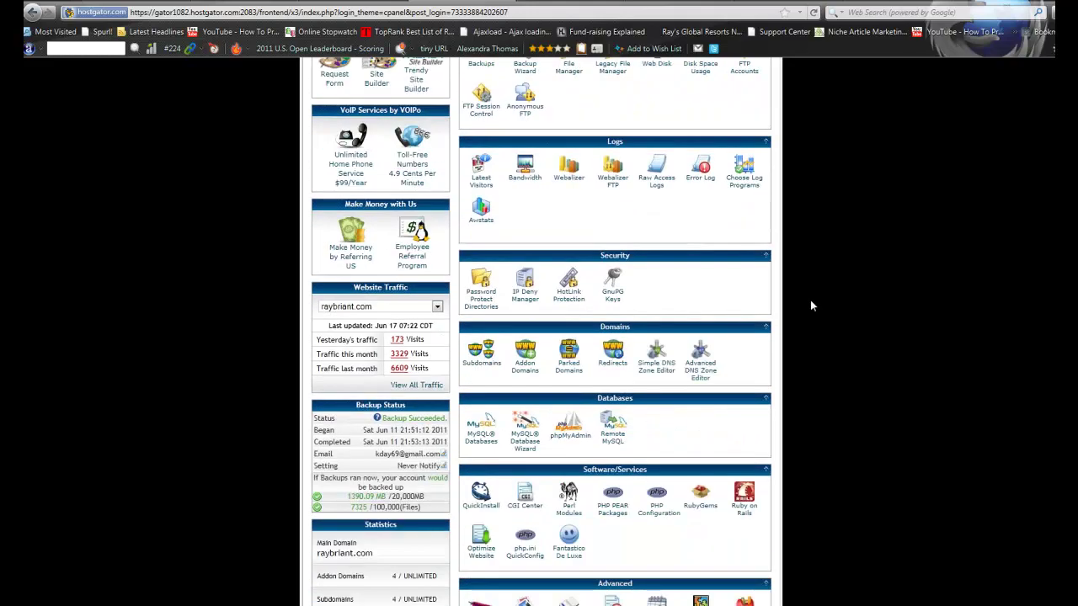
pyautogui.scroll(-1, 811, 306)
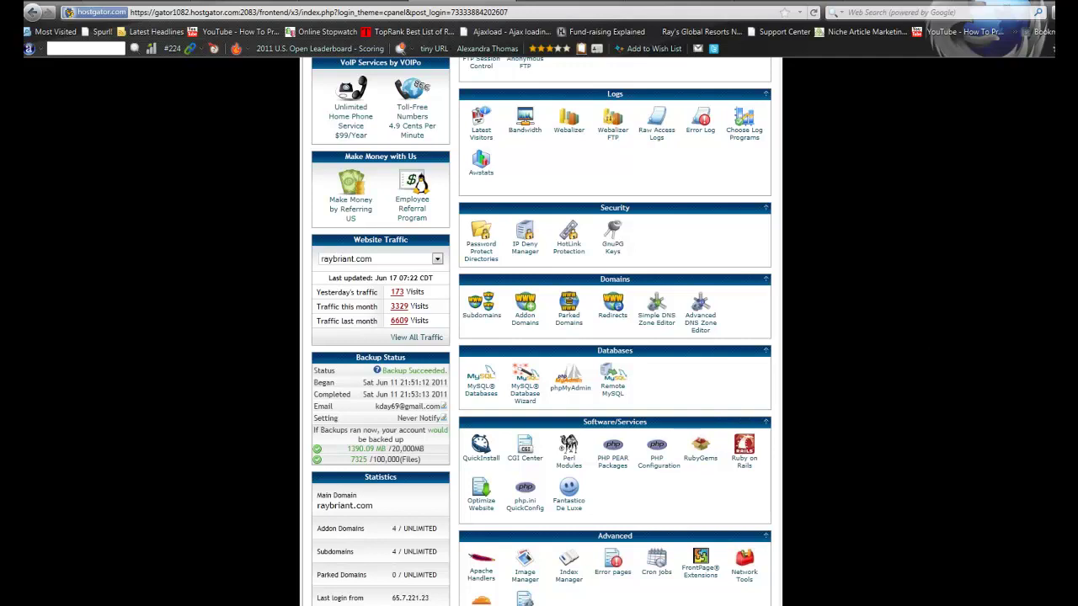
pyautogui.hotkey('alt', 'Tab')
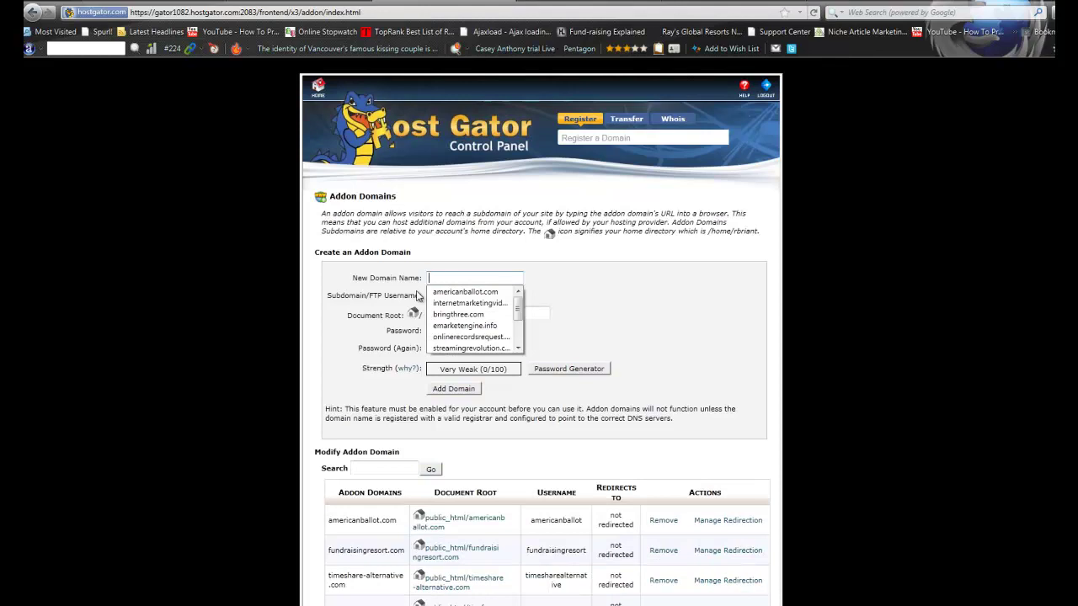
pyautogui.click(31, 12)
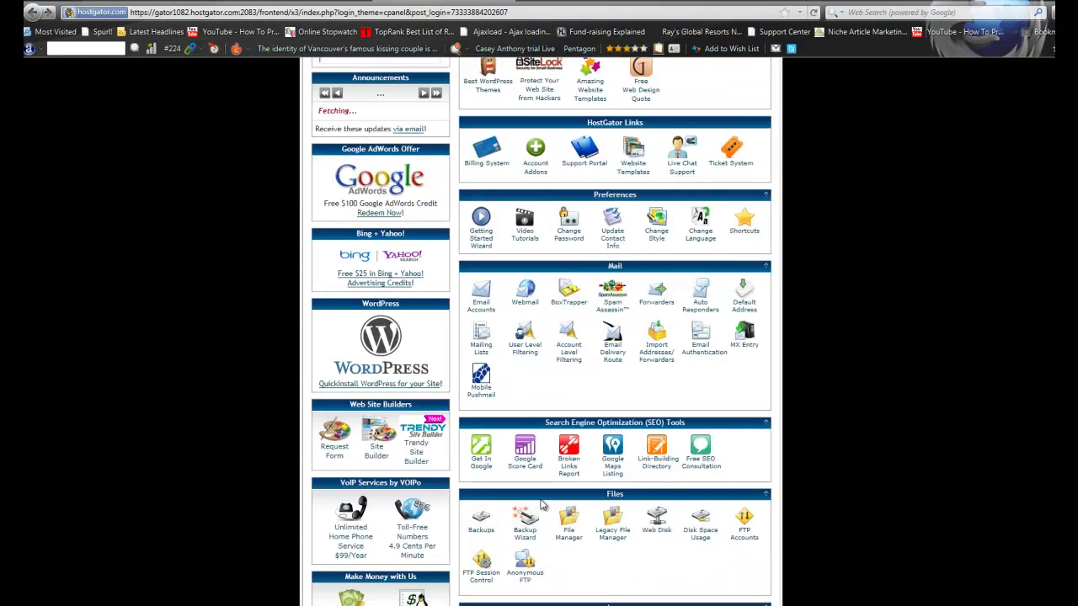
# Add emailplus2000.com as an addon domain with auto-filled username and root plus a password
pyautogui.scroll(-1, 588, 448)
pyautogui.scroll(-6, 588, 448)
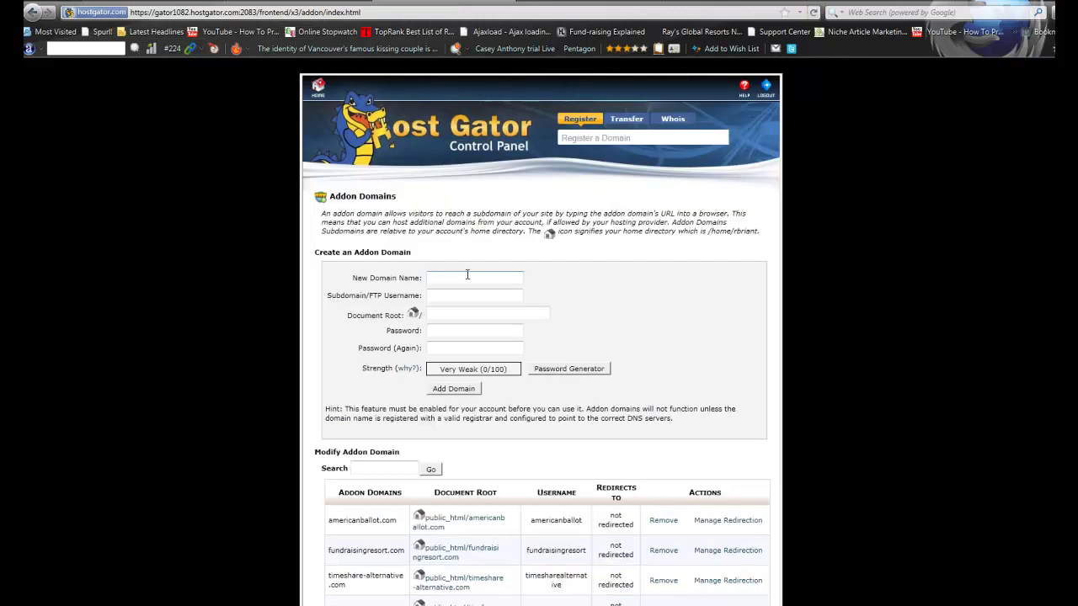
pyautogui.click(467, 274)
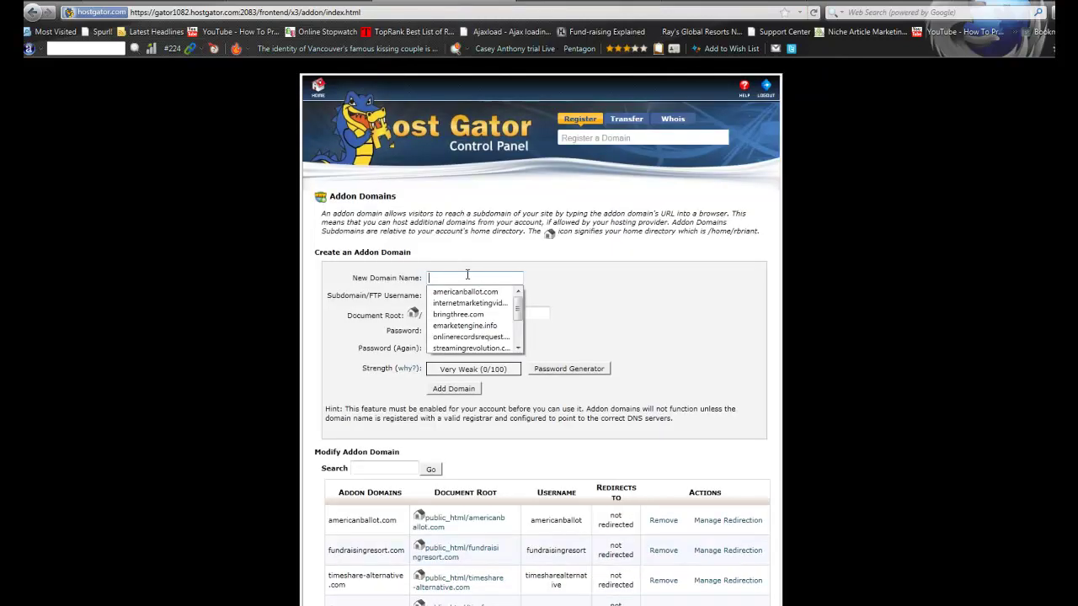
pyautogui.write('emailp')
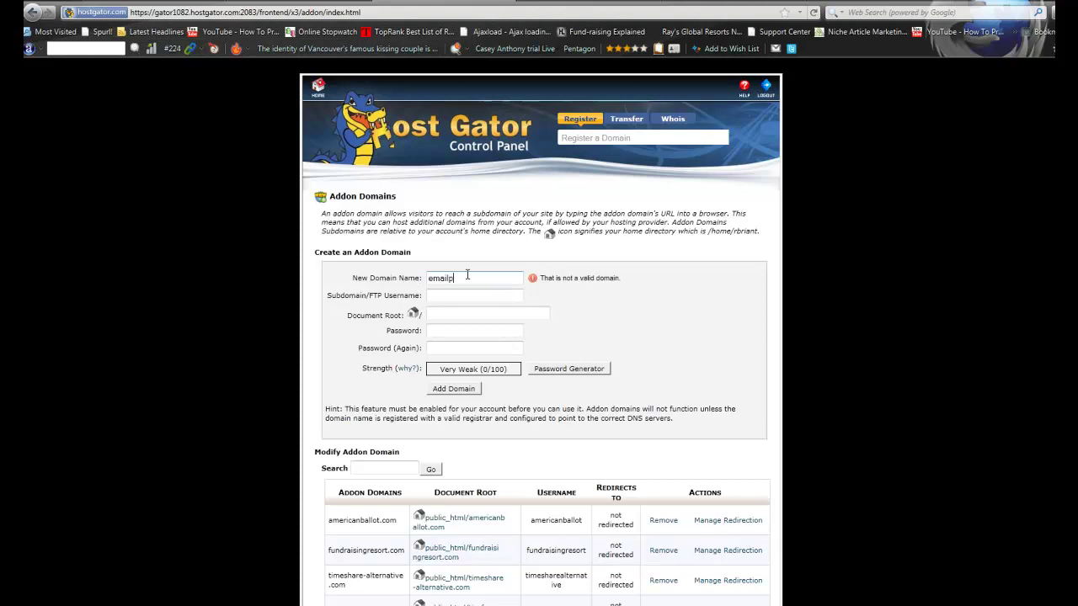
pyautogui.write('lus2000.com')
pyautogui.press('Tab')
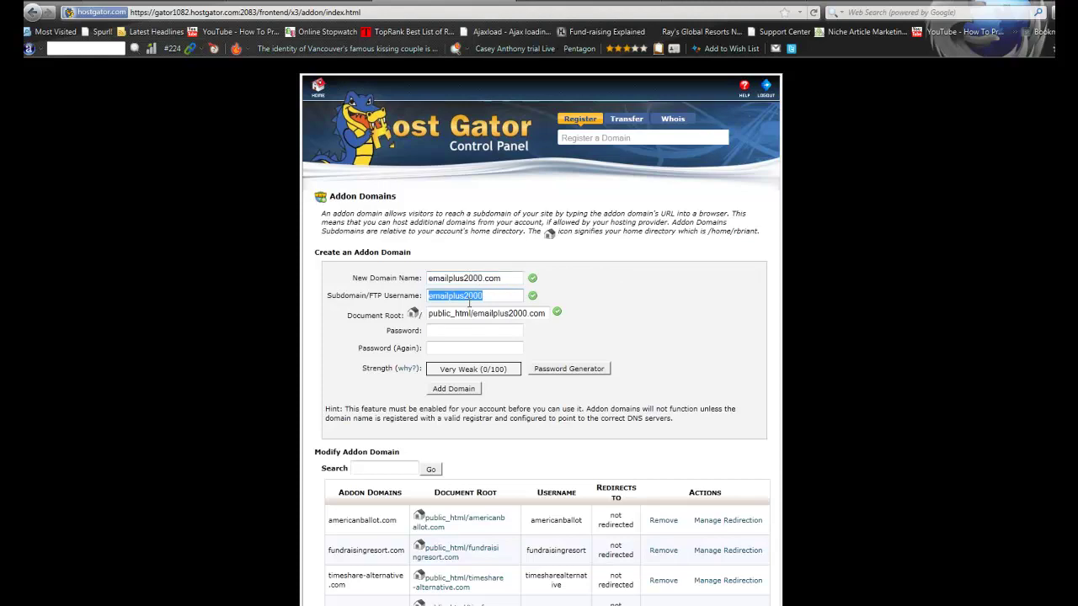
pyautogui.click(458, 331)
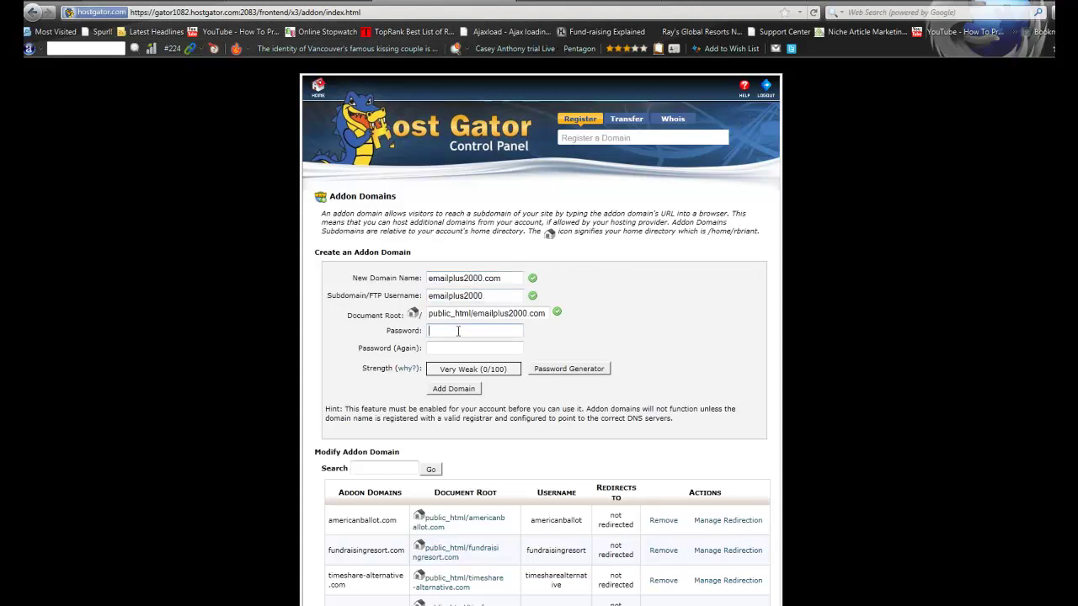
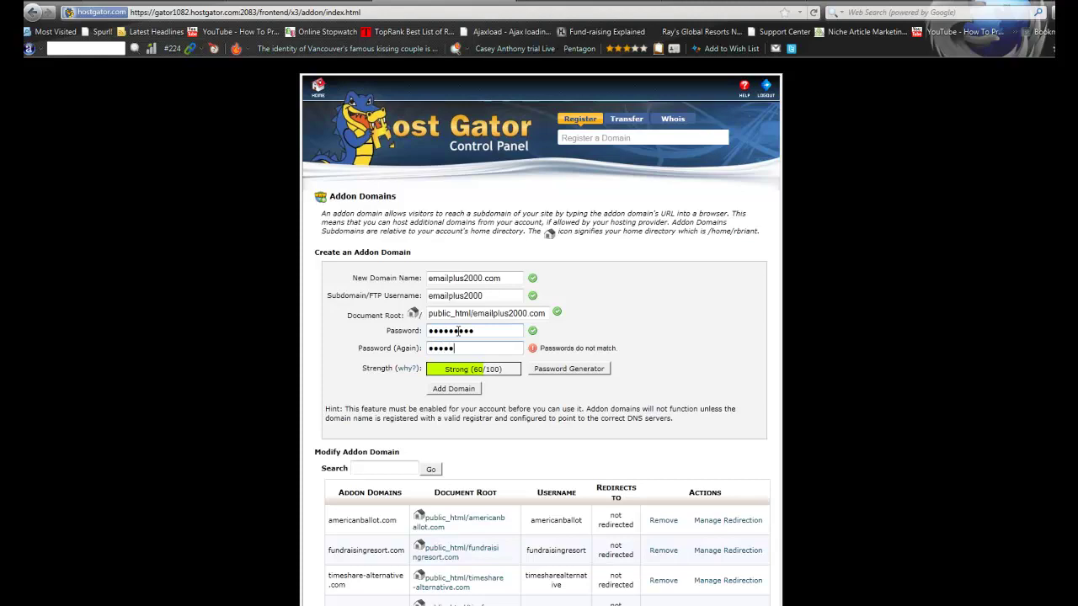
pyautogui.click(461, 393)
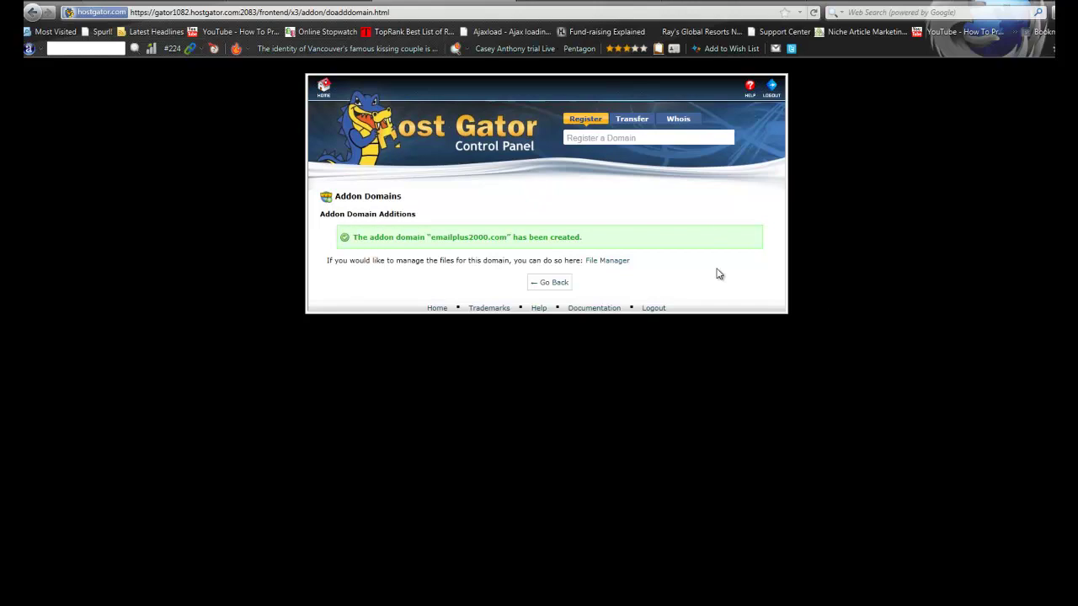
# Go back to the cPanel home page once the addon domain is created
pyautogui.click(325, 90)
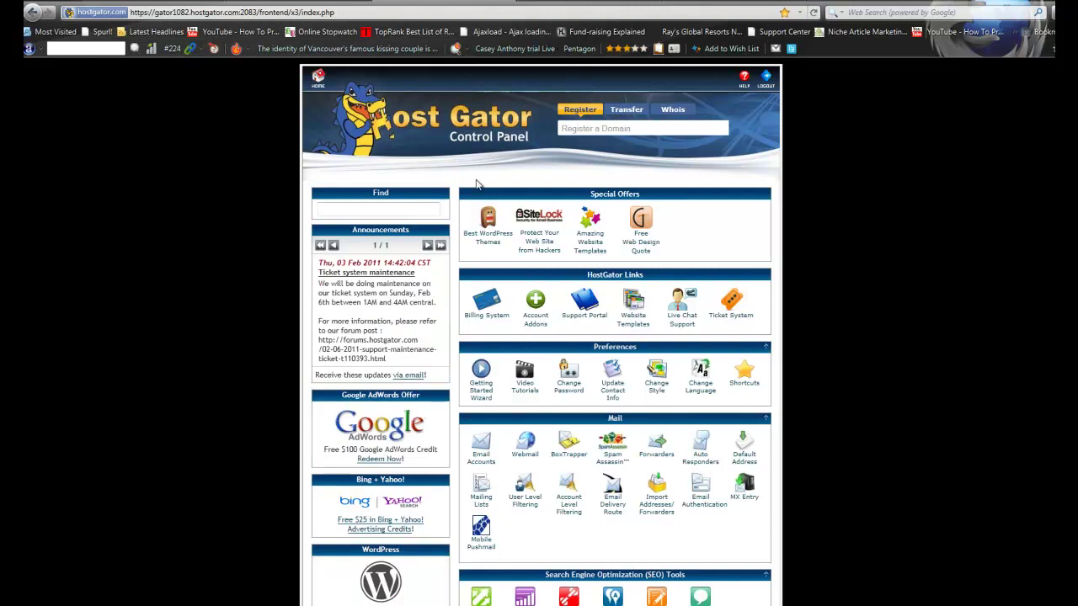
# Open Fantastico De Luxe under Software/Services and choose WordPress from its Blogs list
pyautogui.scroll(-6, 790, 315)
pyautogui.scroll(-6, 799, 322)
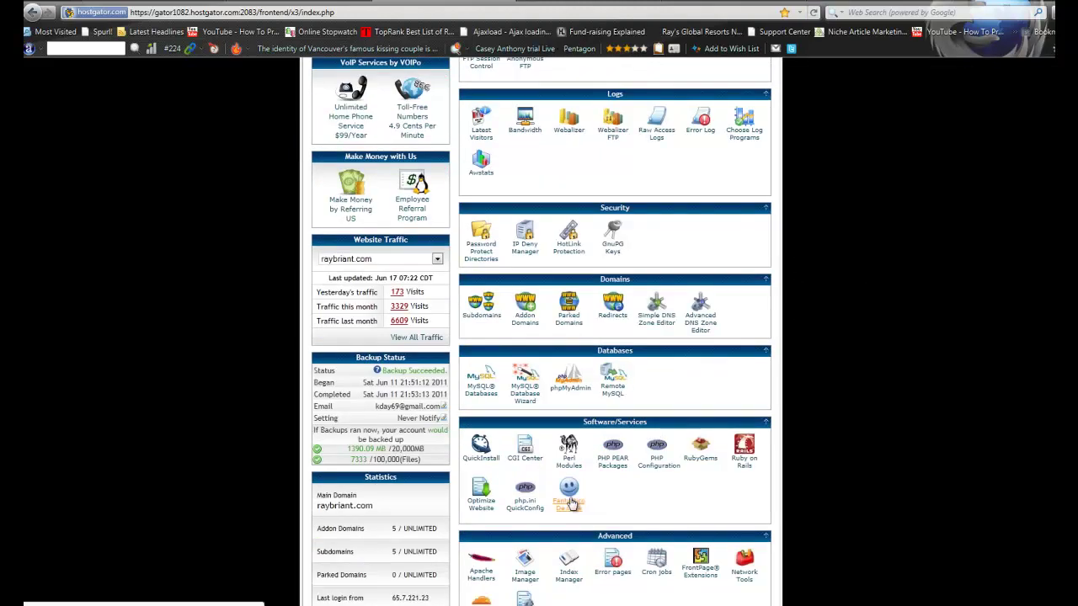
pyautogui.click(568, 502)
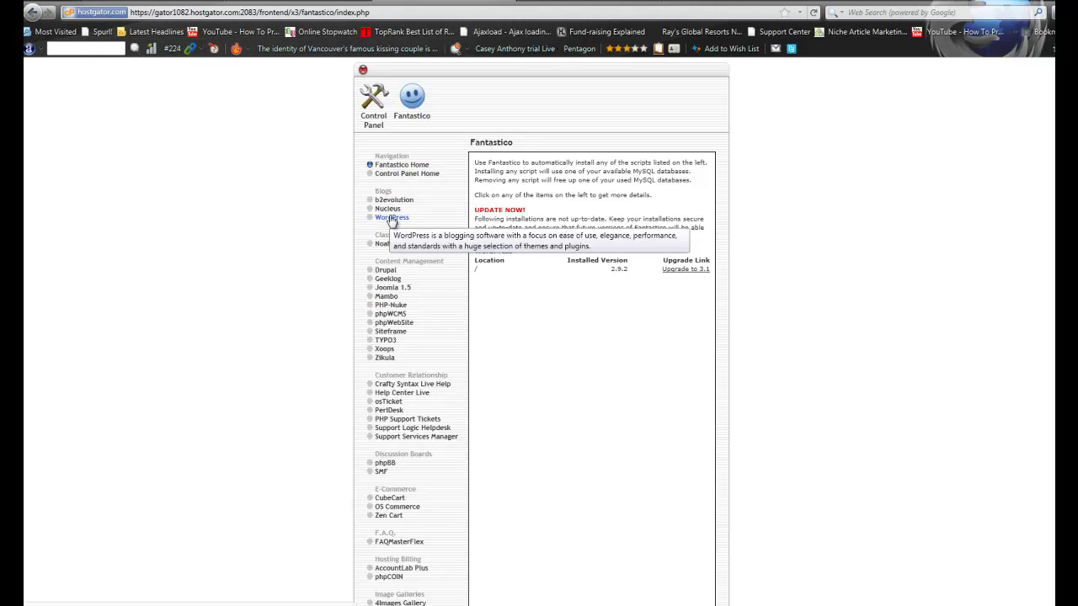
pyautogui.click(391, 219)
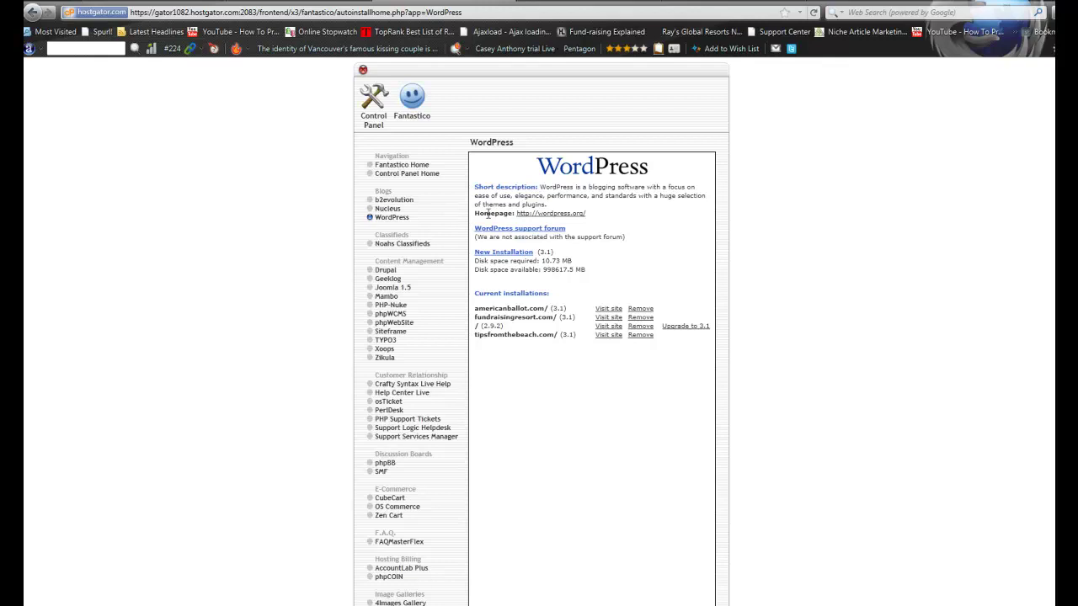
# Start a WordPress install on emailplus2000.com with a blank directory, enter admin username and password, and submit
pyautogui.click(513, 254)
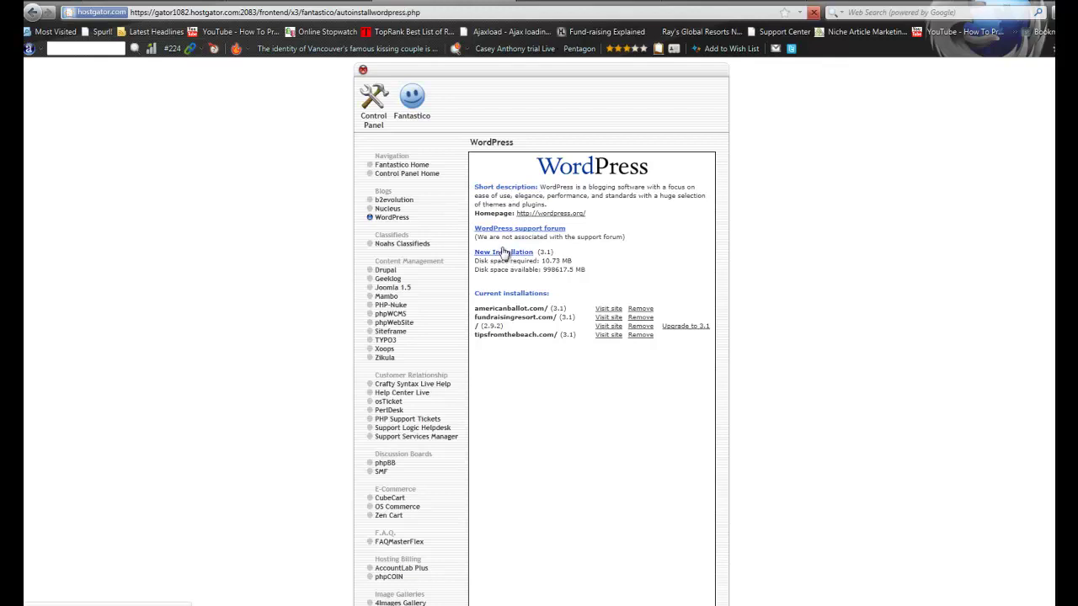
pyautogui.click(694, 230)
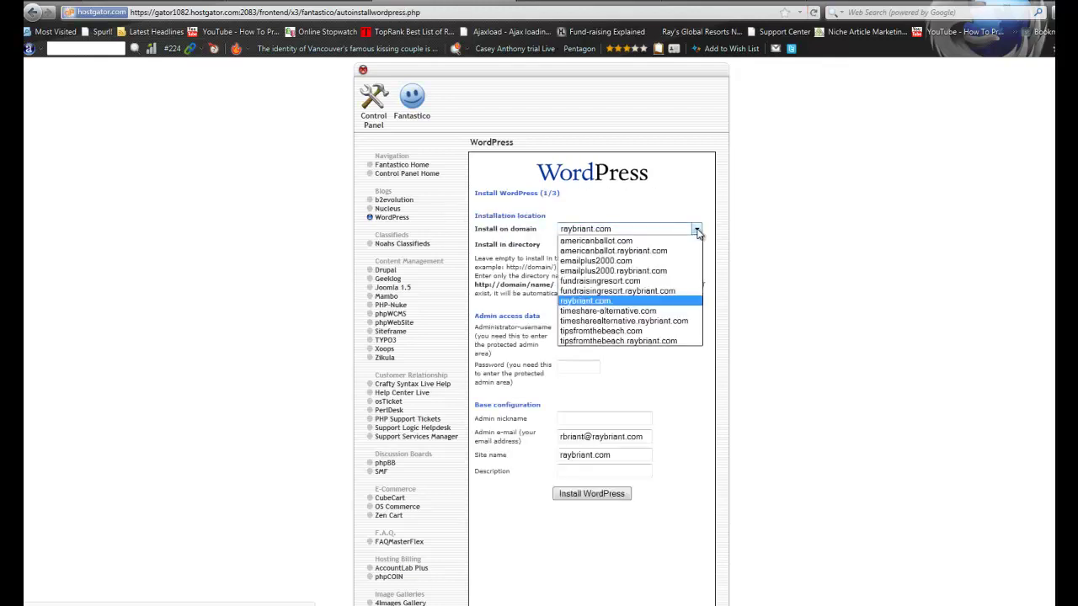
pyautogui.click(613, 263)
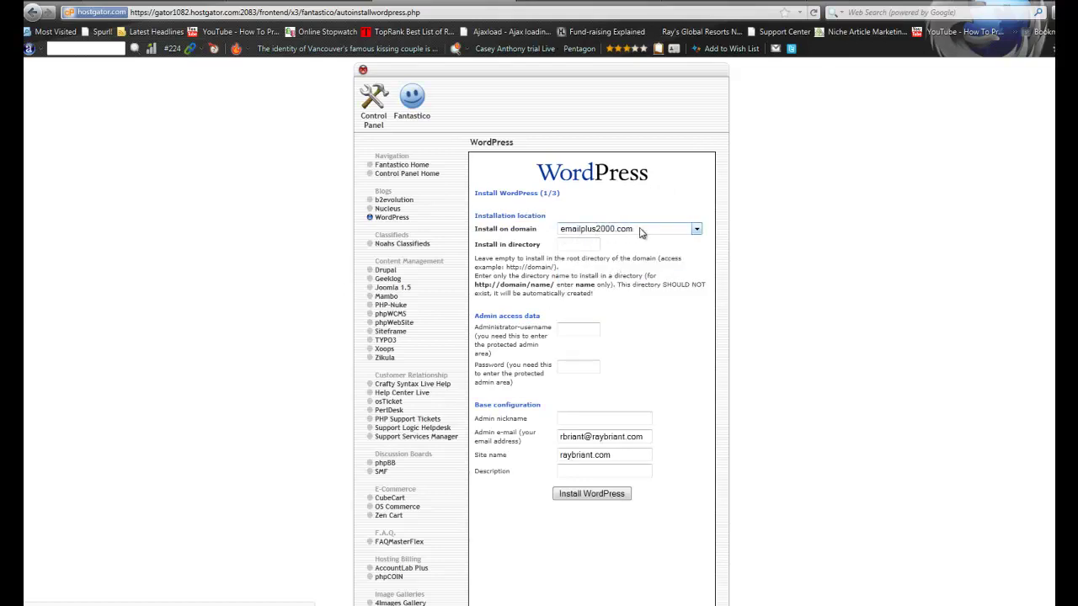
pyautogui.click(697, 230)
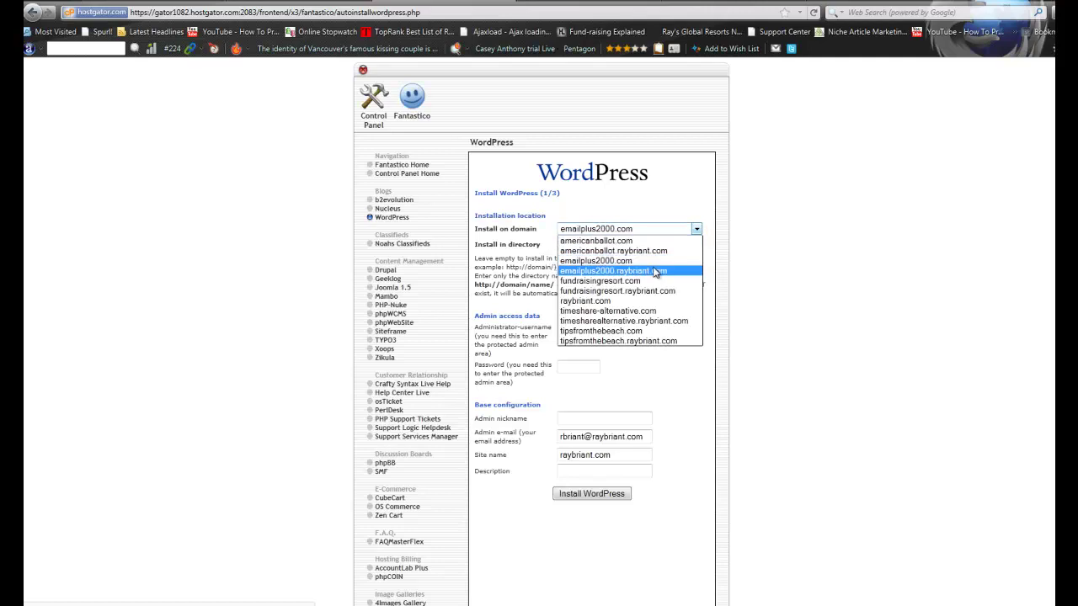
pyautogui.click(628, 264)
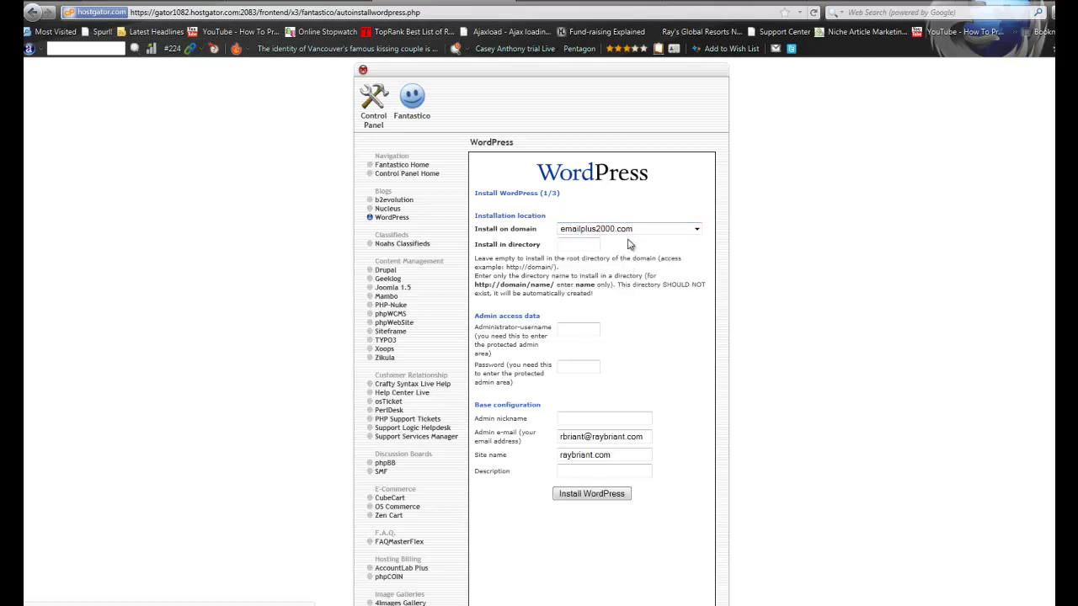
pyautogui.click(568, 243)
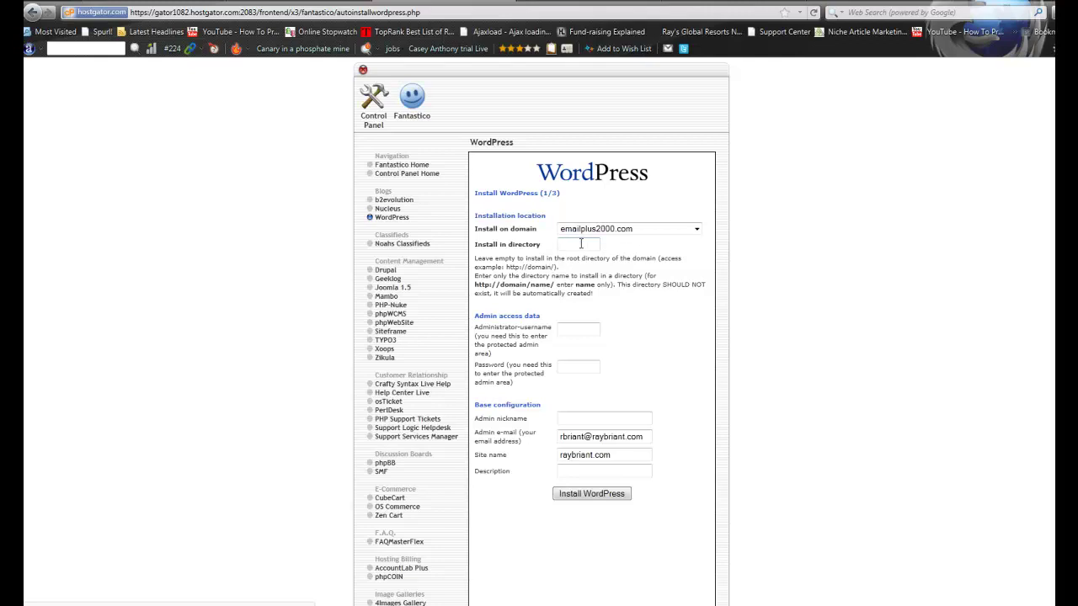
pyautogui.click(579, 329)
pyautogui.click(578, 366)
pyautogui.press('Return')
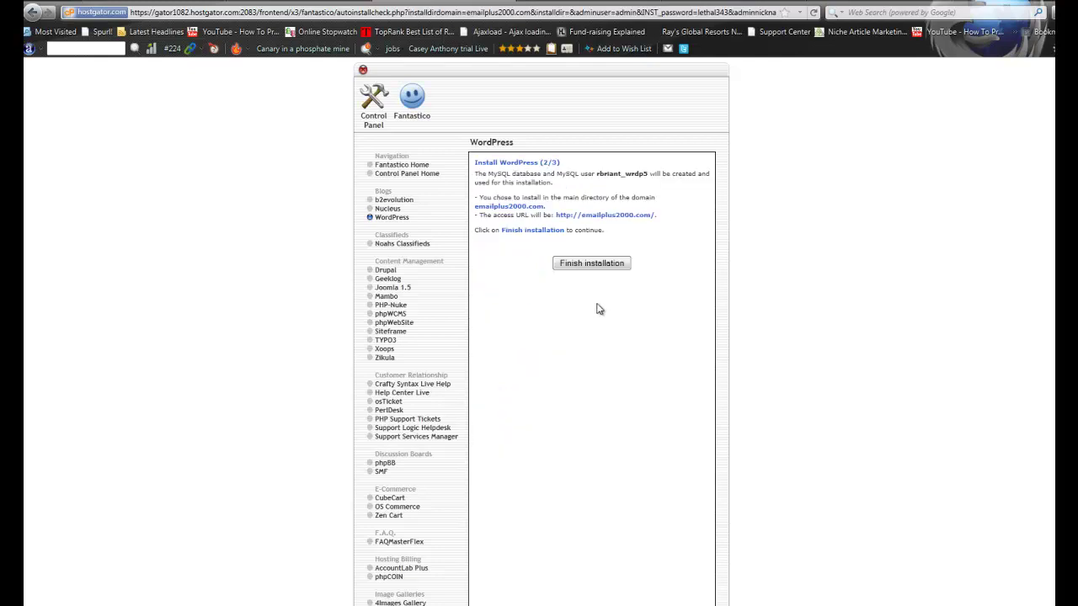
# Finish the WordPress installation for emailplus2000.com
pyautogui.click(591, 266)
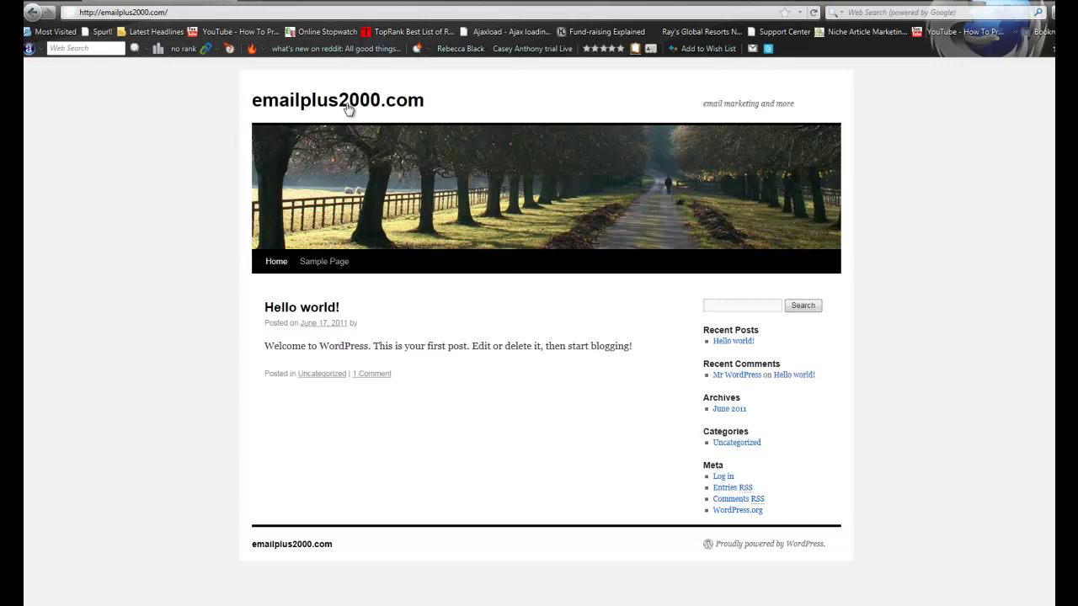
# Go to emailplus2000.com/wp-admin and log in with the admin username and password
pyautogui.click(179, 13)
pyautogui.click(179, 12)
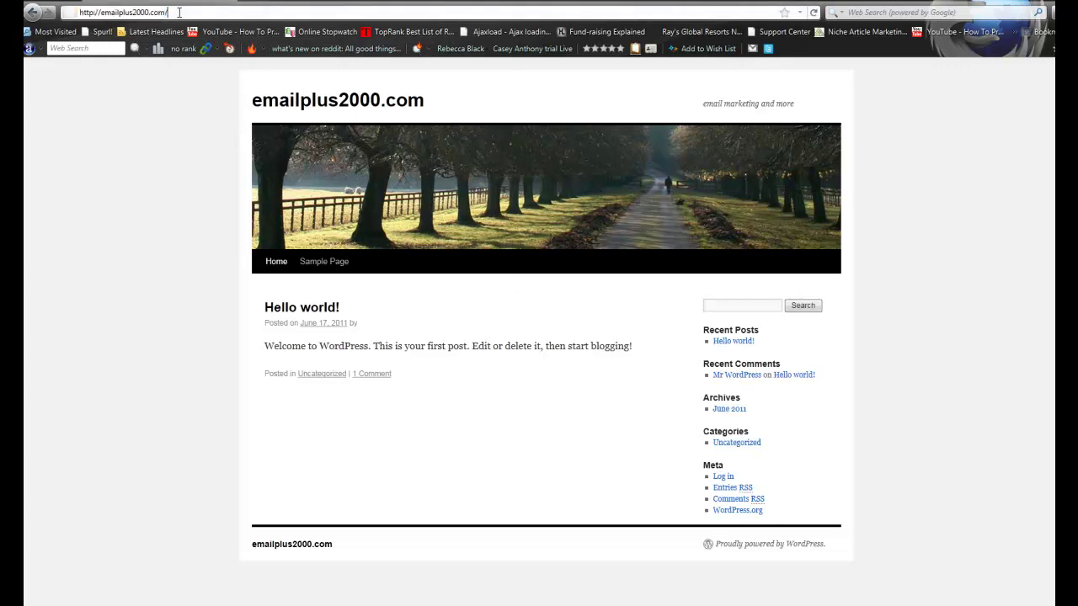
pyautogui.write('wp-admin')
pyautogui.press('Return')
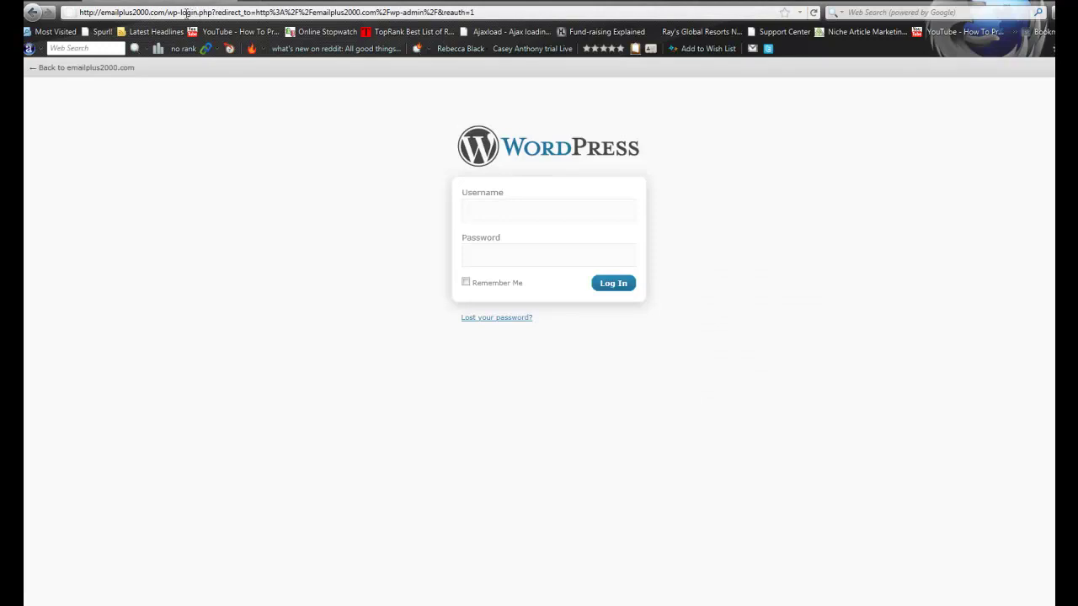
pyautogui.click(534, 216)
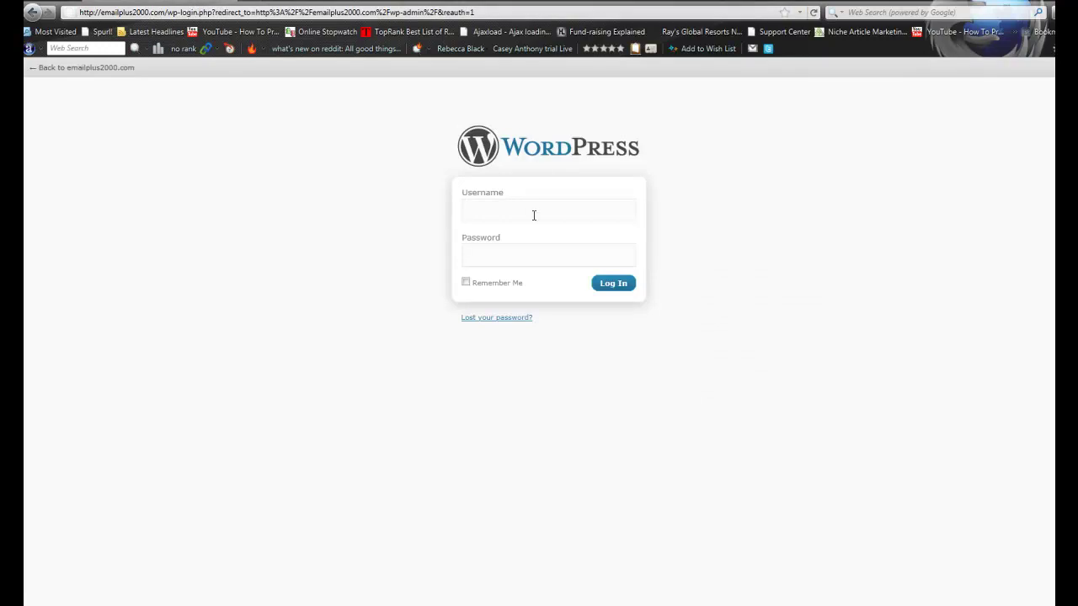
pyautogui.write('admin*******')
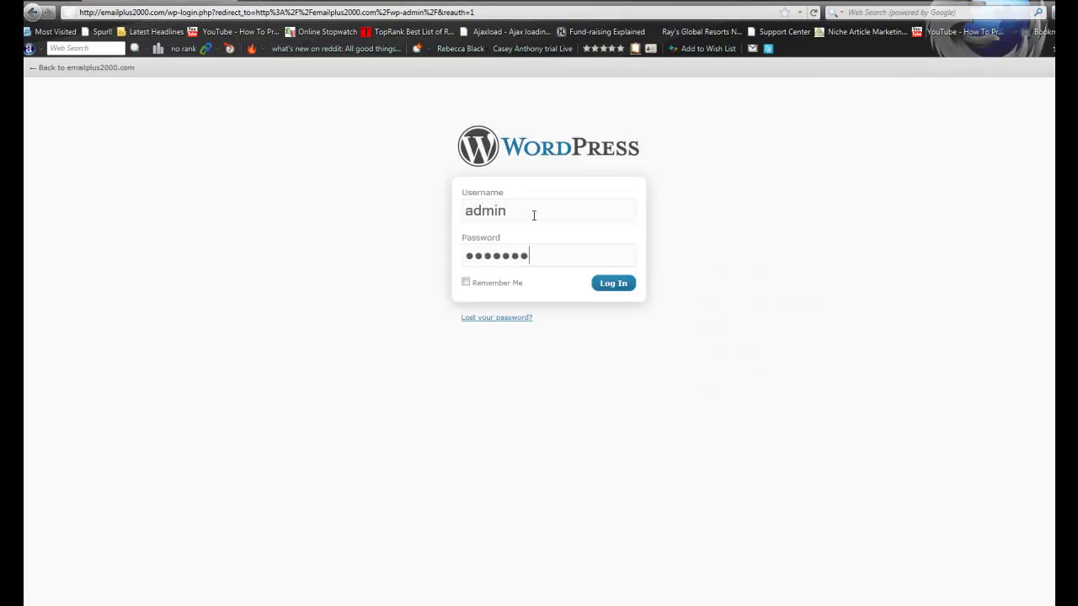
pyautogui.write('**')
pyautogui.press('Return')
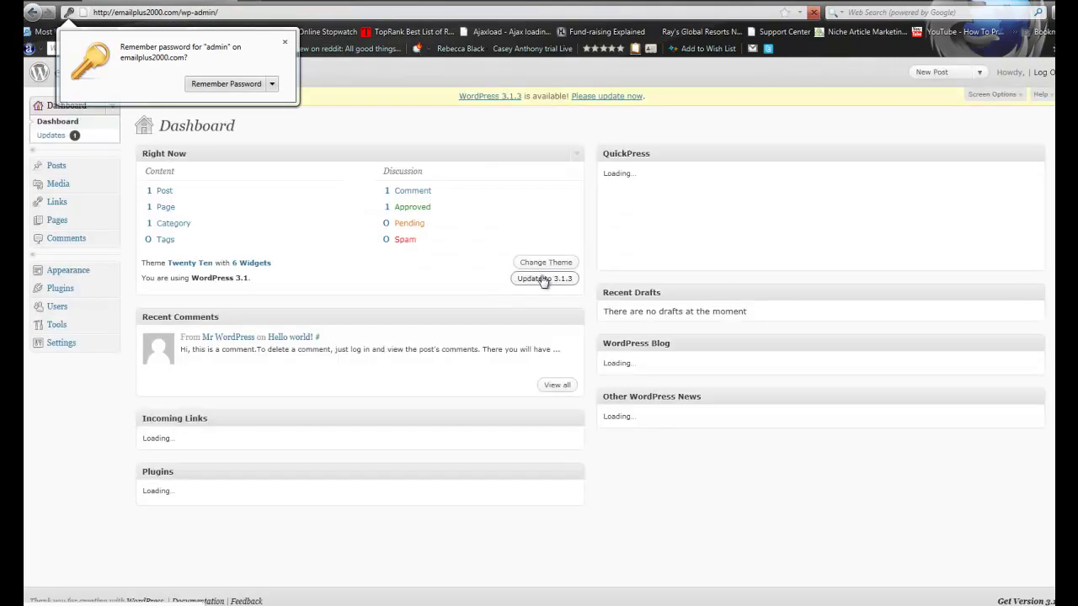
# Dismiss the save-password prompt and open the Plugins page showing Akismet and Hello Dolly
pyautogui.click(326, 126)
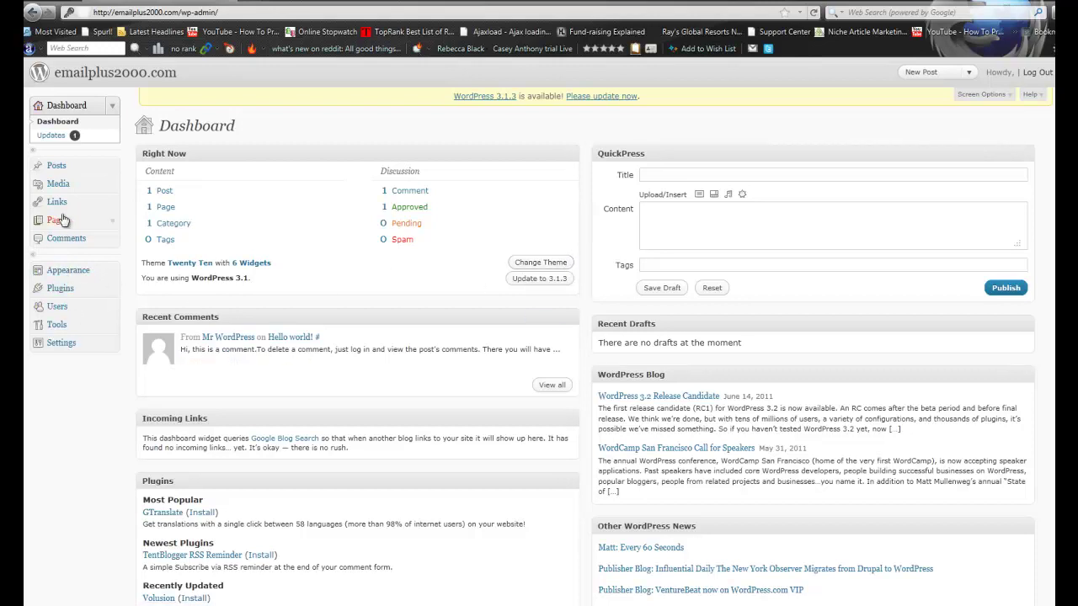
pyautogui.click(71, 285)
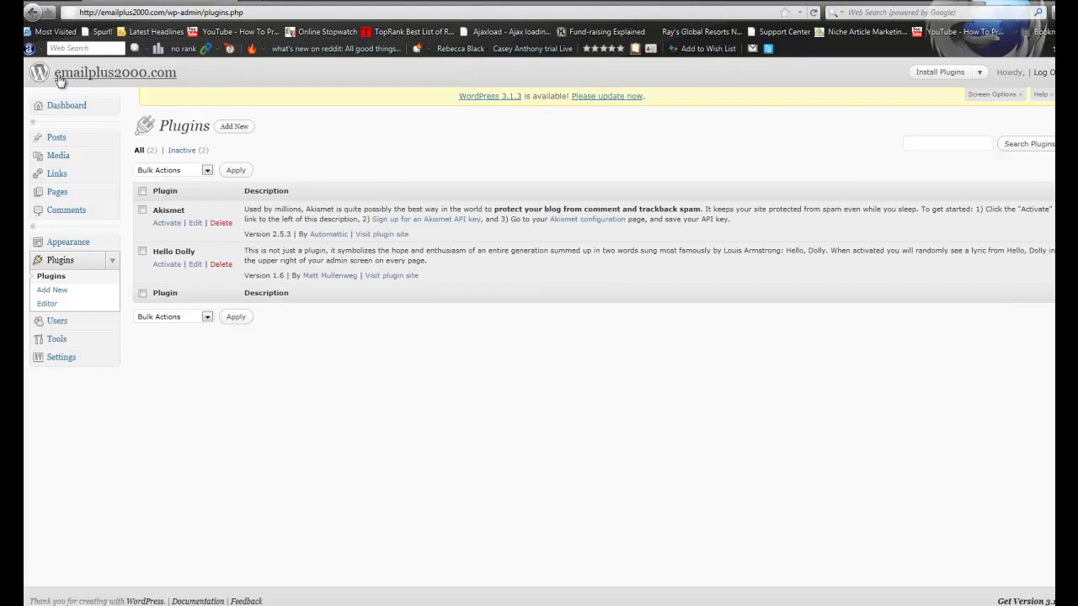
pyautogui.tripleClick(193, 72)
pyautogui.click(192, 77)
# Load raybriant.com and scroll through its post on working hard, working smart and taking action
pyautogui.click(267, 12)
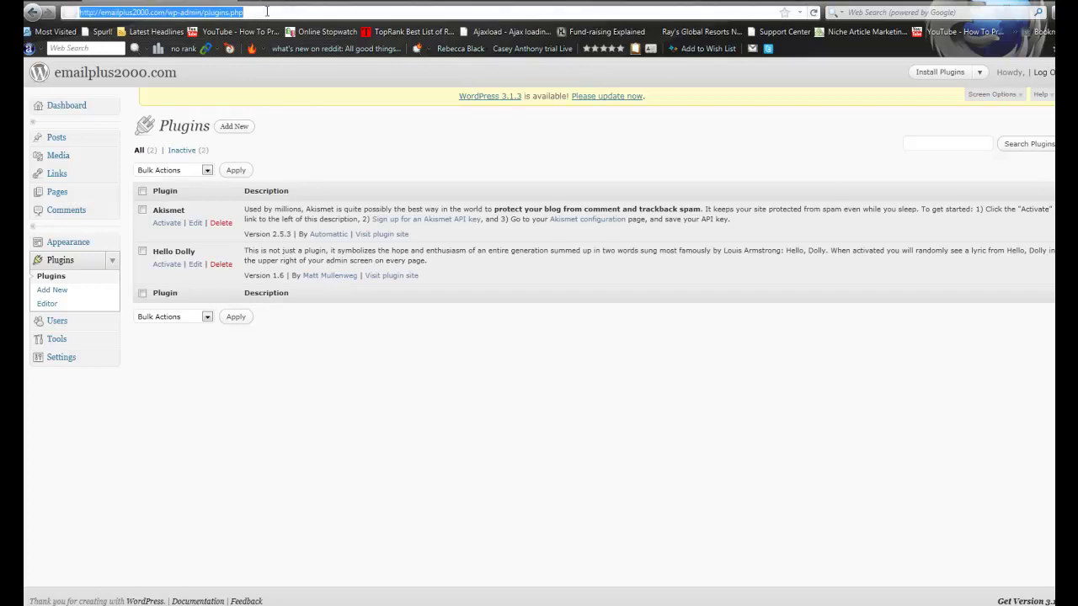
pyautogui.write('raybriant.com')
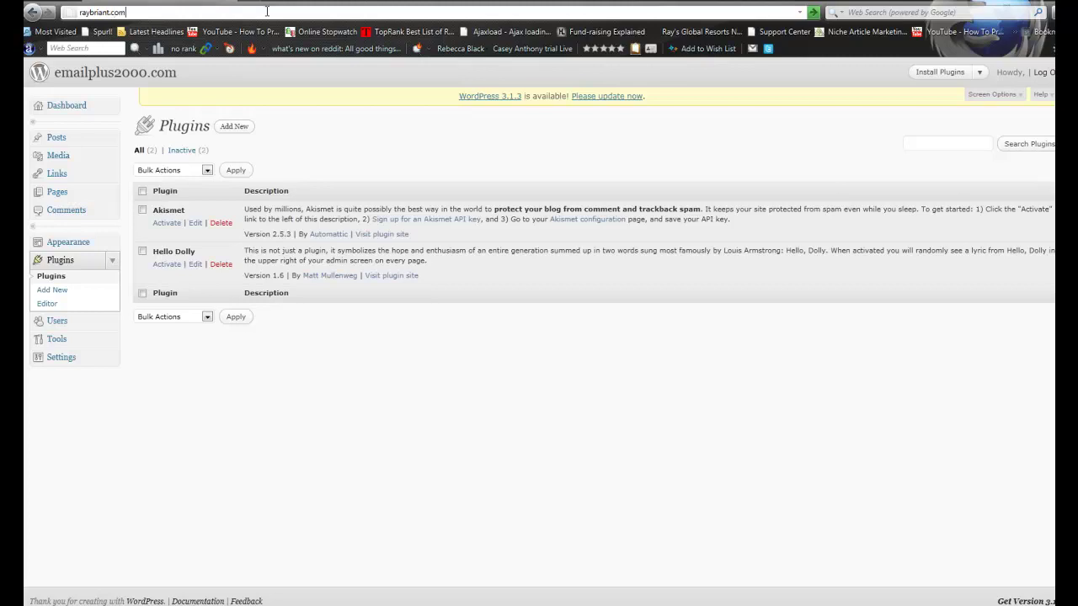
pyautogui.press('Return')
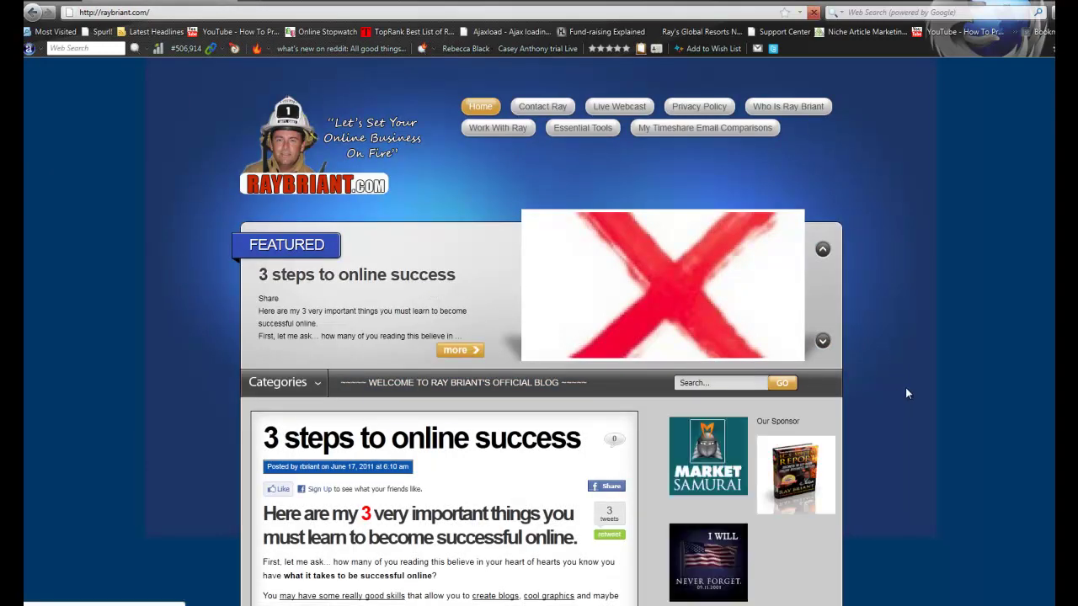
pyautogui.scroll(-2, 907, 393)
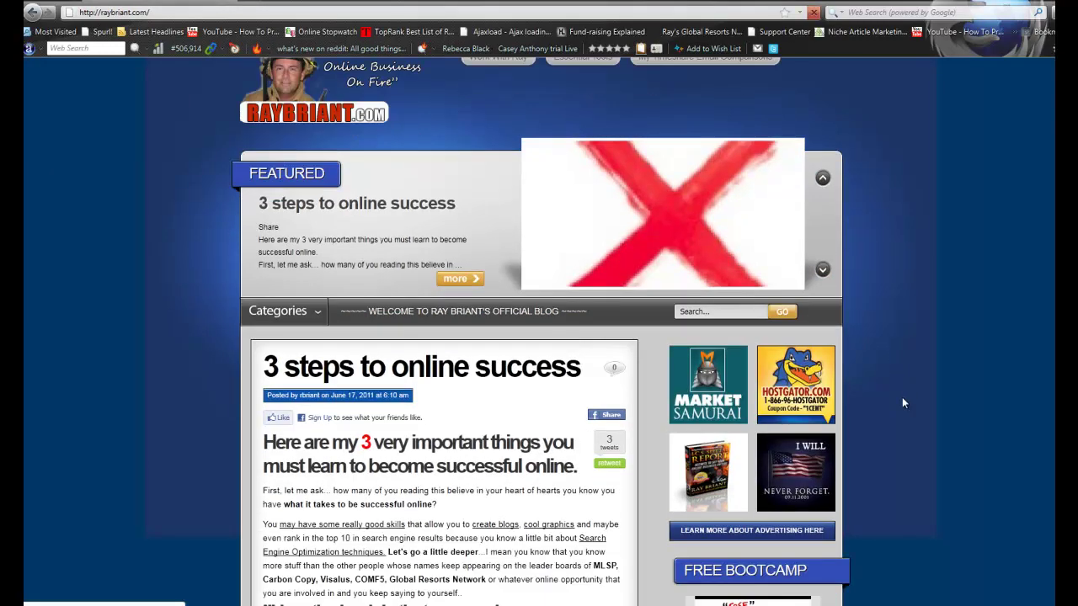
pyautogui.scroll(-3, 901, 404)
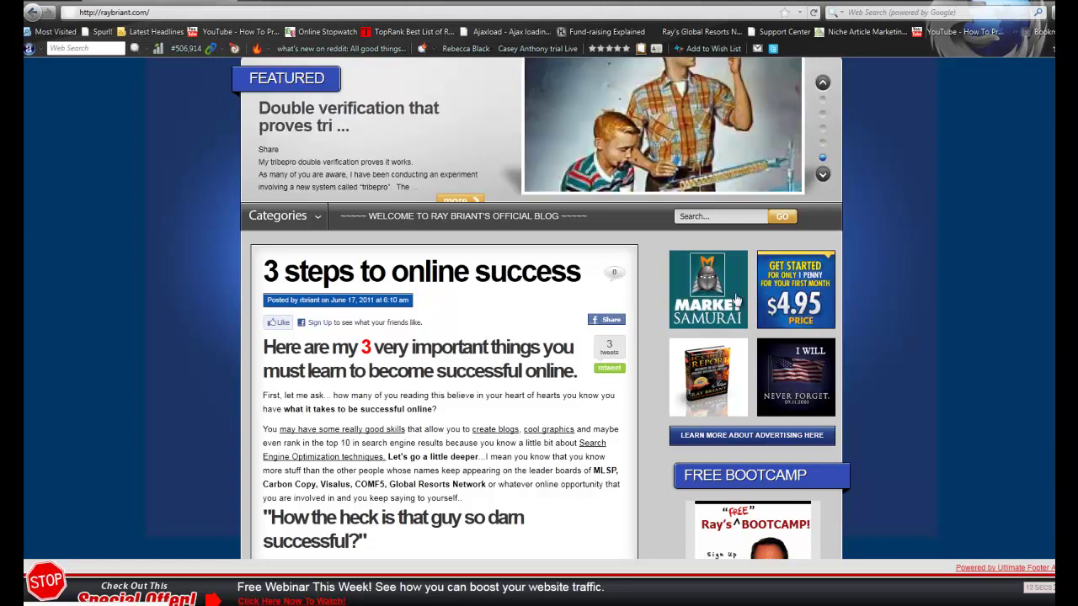
pyautogui.scroll(-5, 858, 298)
pyautogui.scroll(-8, 858, 299)
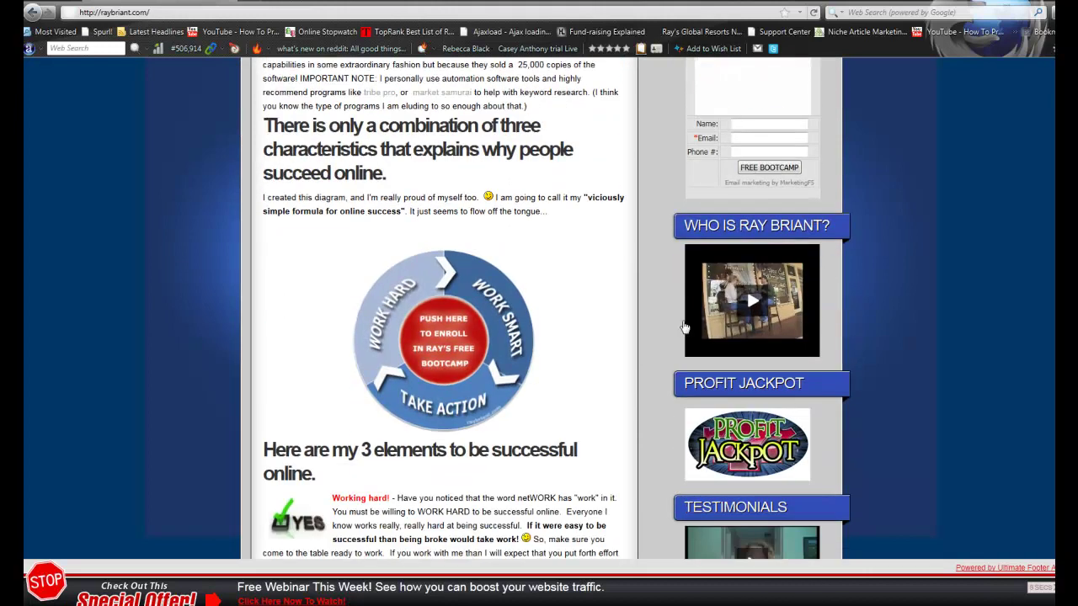
pyautogui.scroll(-1, 850, 294)
pyautogui.scroll(-1, 993, 290)
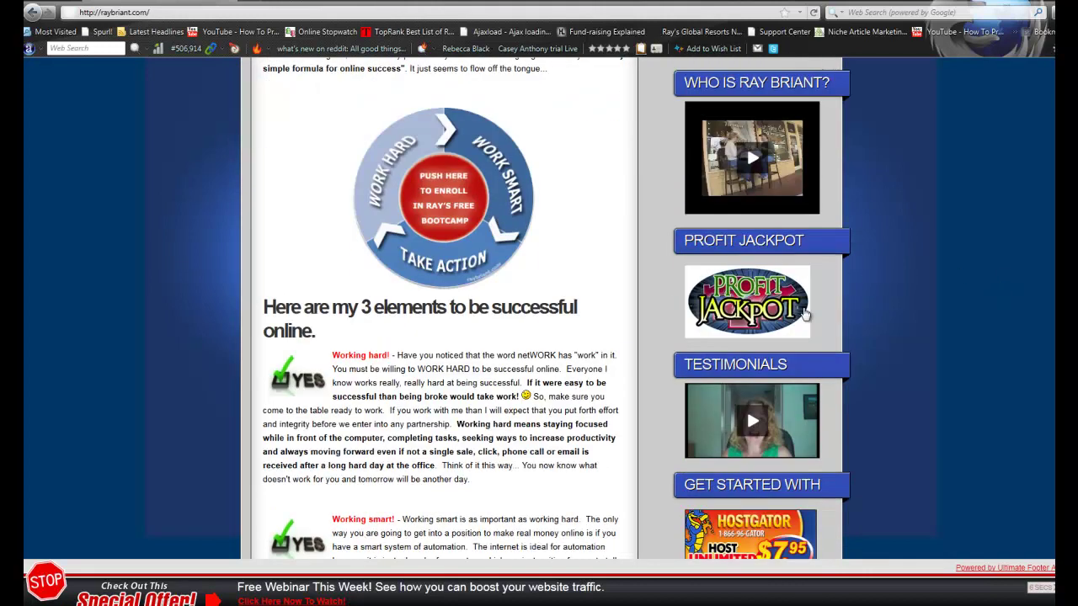
pyautogui.scroll(-5, 875, 299)
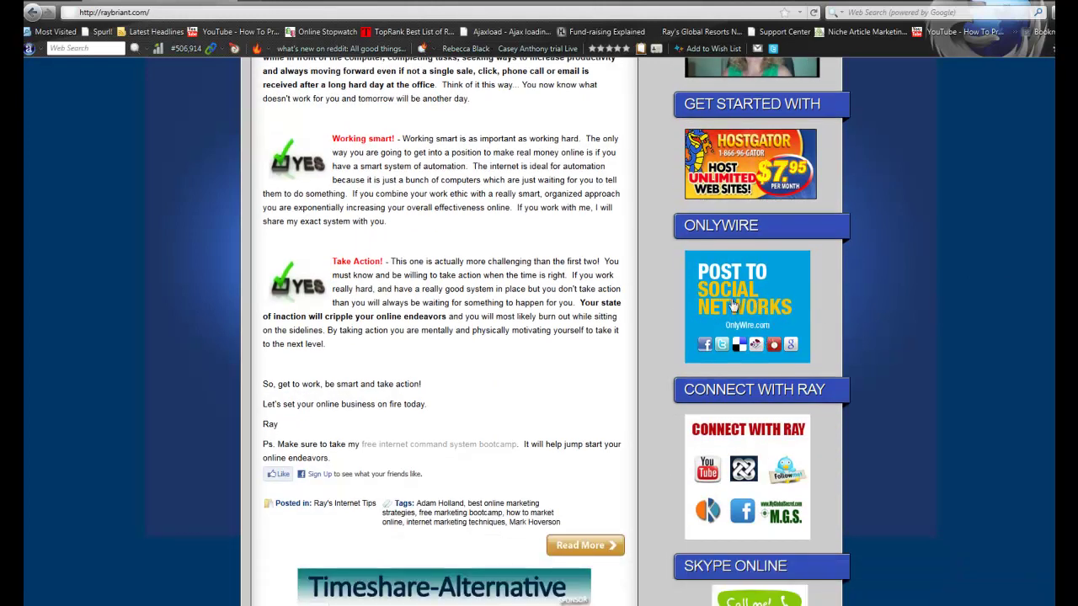
pyautogui.scroll(-1, 904, 358)
pyautogui.scroll(-3, 903, 352)
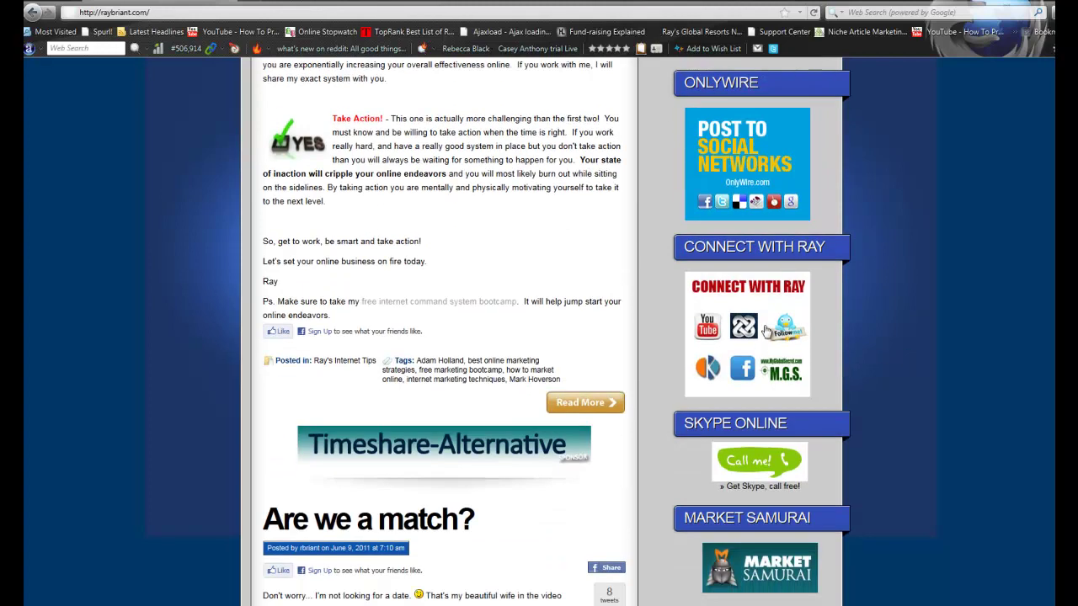
pyautogui.scroll(-3, 913, 356)
pyautogui.scroll(15, 913, 355)
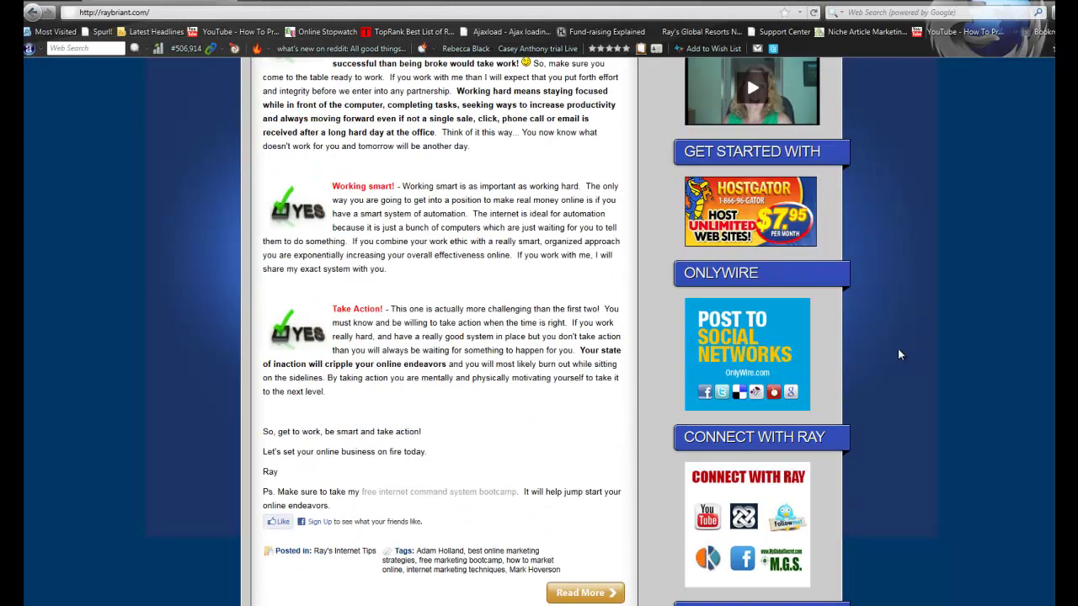